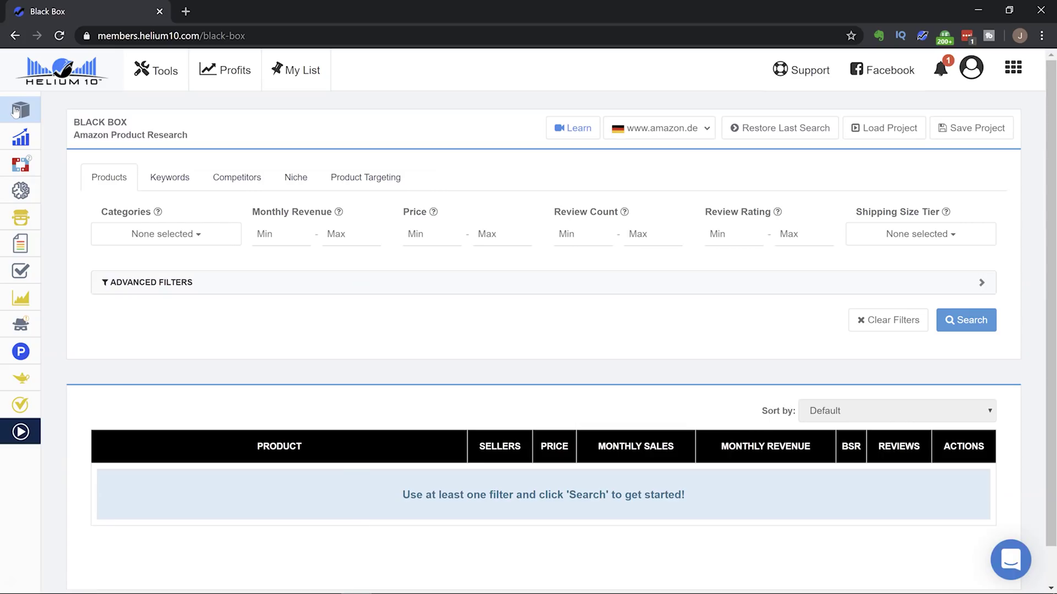
# Step: Switch to the keyword-based research and set the minimum monthly revenue to 10000
pyautogui.click(181, 177)
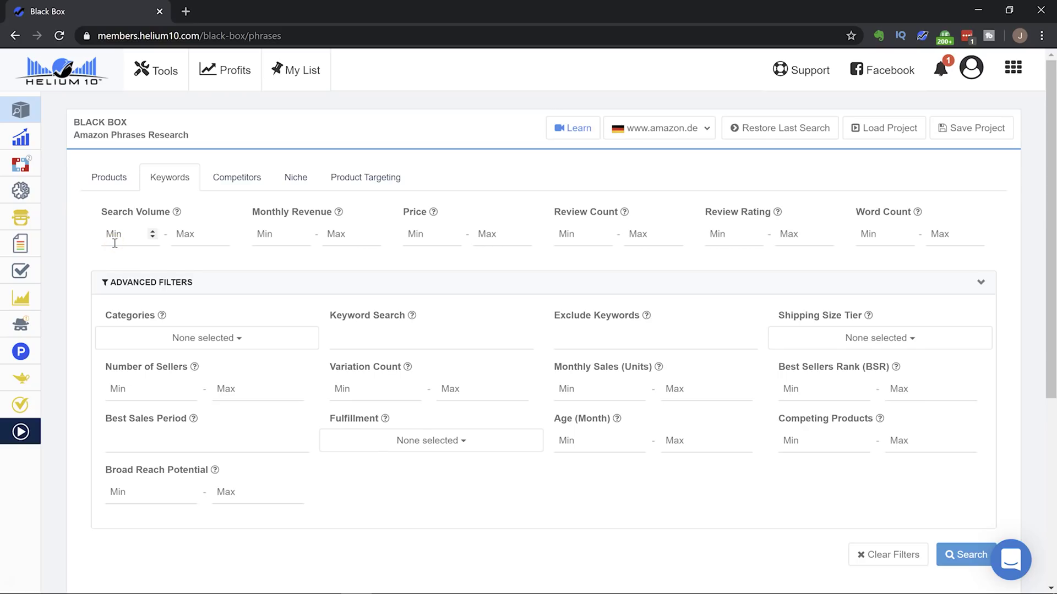
pyautogui.click(286, 234)
pyautogui.click(270, 235)
pyautogui.write('10000')
# Step: Set the price filter to a range from 15 to 50
pyautogui.click(414, 237)
pyautogui.write('15')
pyautogui.press('Tab')
pyautogui.write('45')
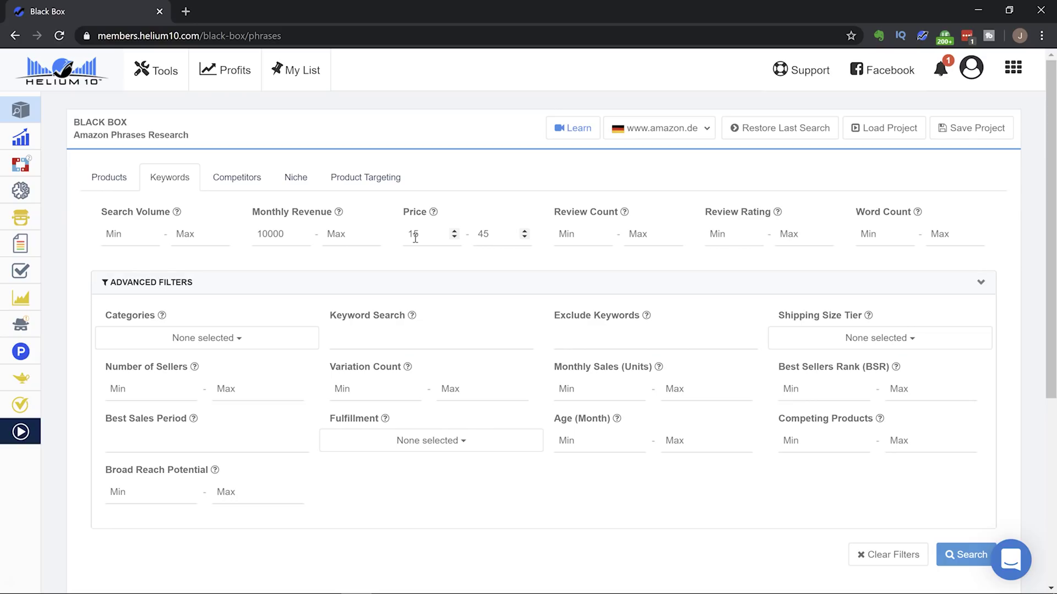
pyautogui.press('BackSpace')
pyautogui.press('BackSpace')
pyautogui.write('50')
# Step: Limit the review count to a maximum of 200 and set the minimum search volume to 500
pyautogui.press('Tab')
pyautogui.press('Tab')
pyautogui.write('00')
pyautogui.press('Tab')
pyautogui.press('Tab')
pyautogui.press('Tab')
pyautogui.press('Tab')
pyautogui.write('1')
pyautogui.press('BackSpace')
pyautogui.write('2')
pyautogui.press('BackSpace')
pyautogui.click(122, 234)
pyautogui.write('500')
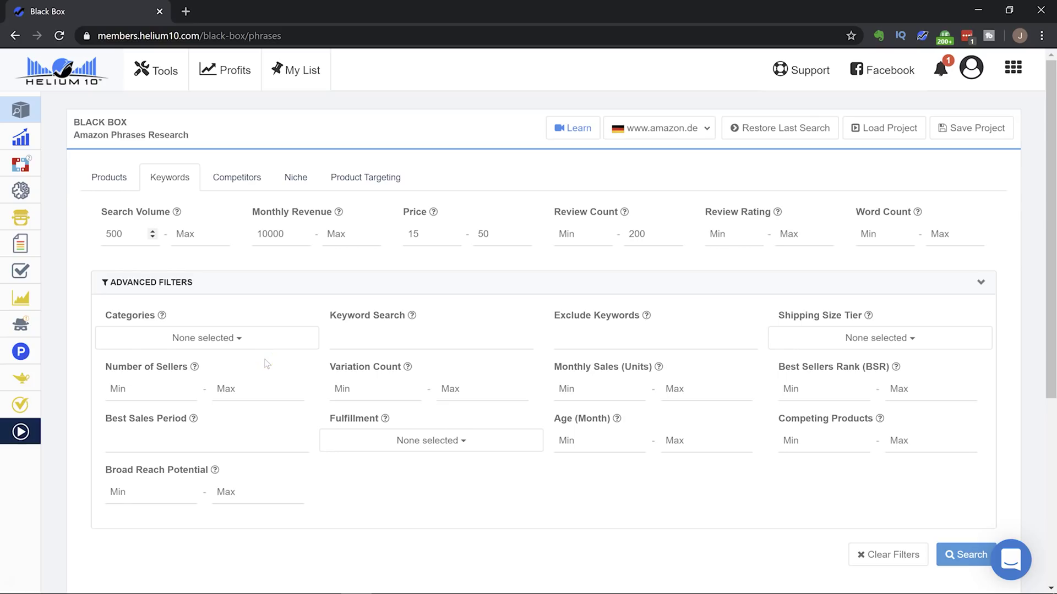
# Step: Restrict the categories to Auto & Motorrad and Baumarkt, and exclude the keyword "bosch"
pyautogui.click(249, 338)
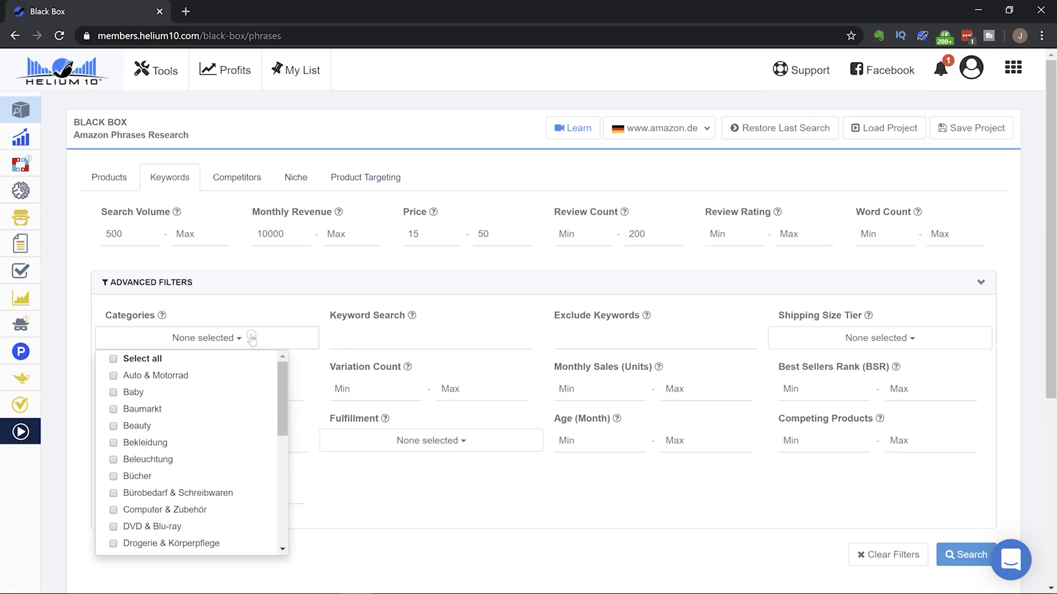
pyautogui.click(180, 376)
pyautogui.click(158, 412)
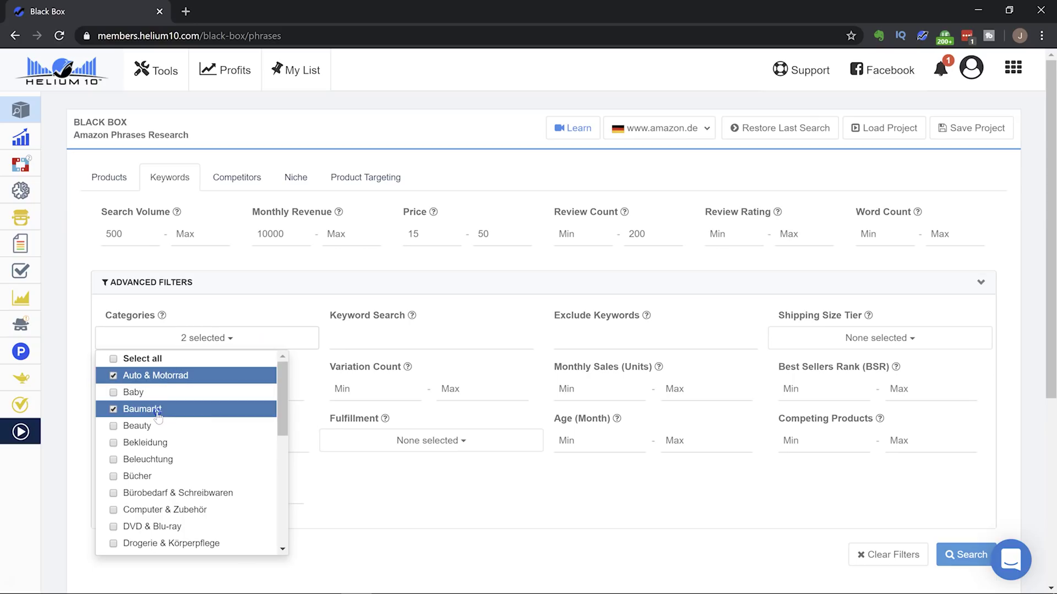
pyautogui.click(360, 344)
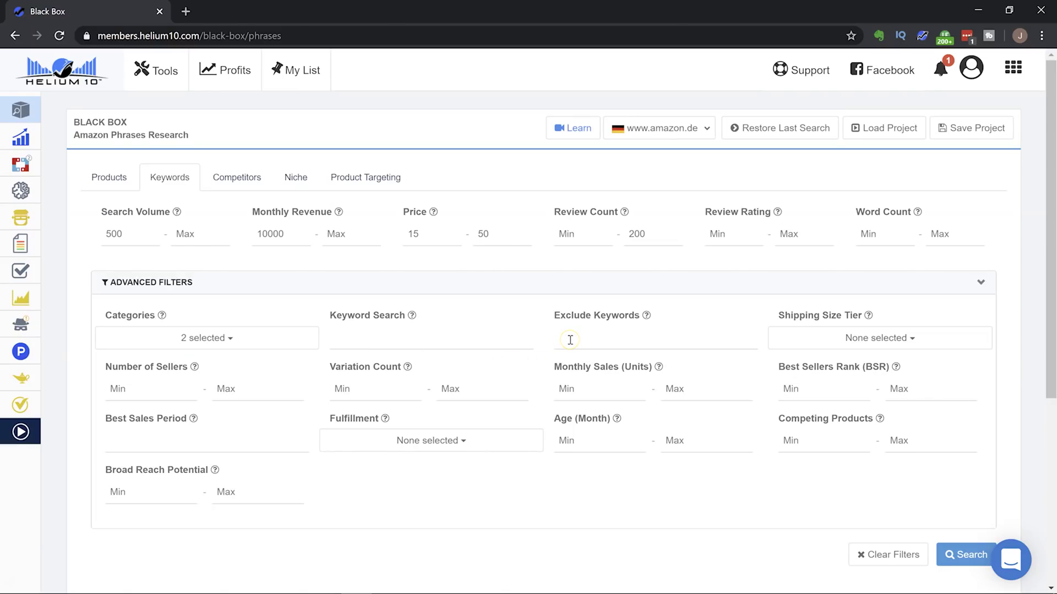
pyautogui.click(570, 339)
pyautogui.write('bosch')
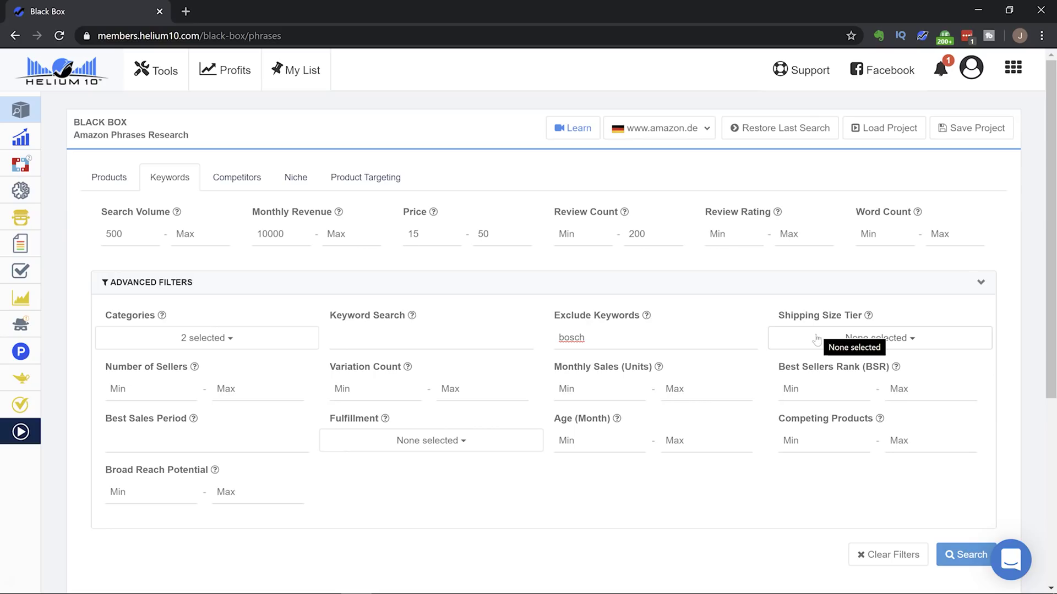
# Step: Set the minimum monthly sales to 200 units, leaving the number of sellers and variation count empty
pyautogui.click(159, 369)
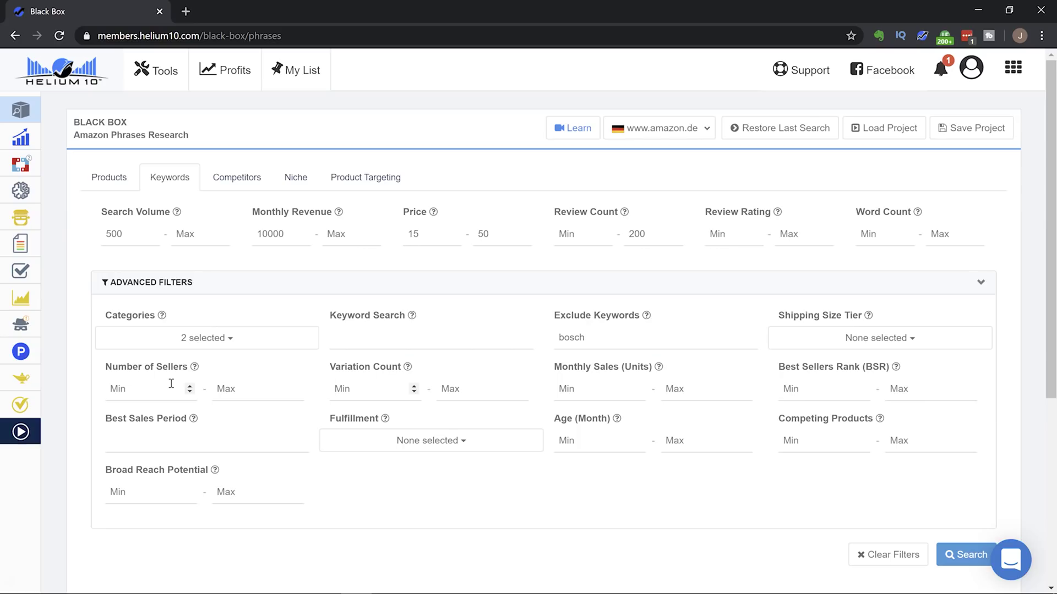
pyautogui.click(233, 392)
pyautogui.click(359, 394)
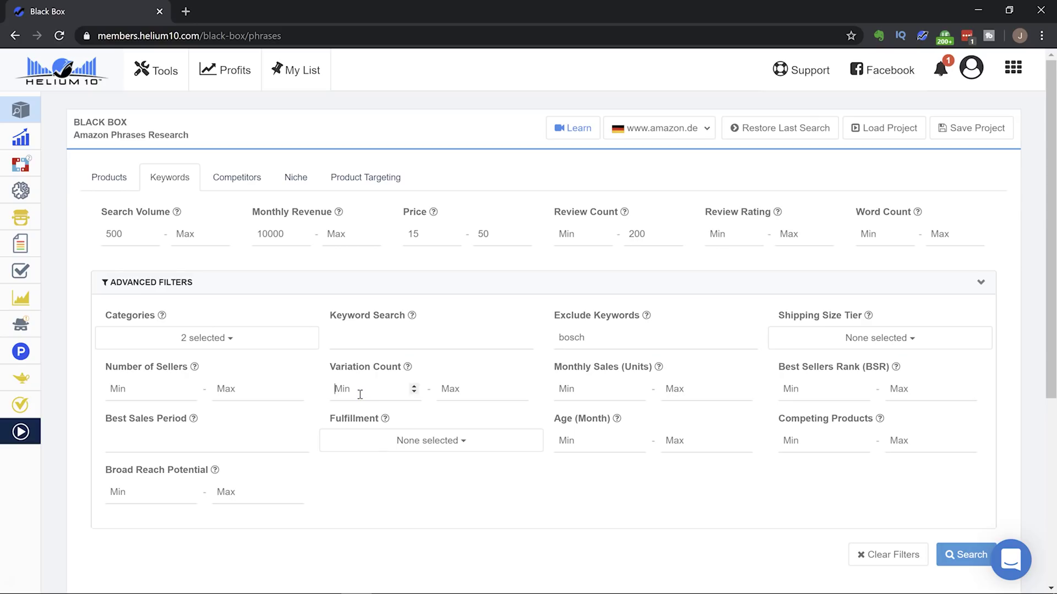
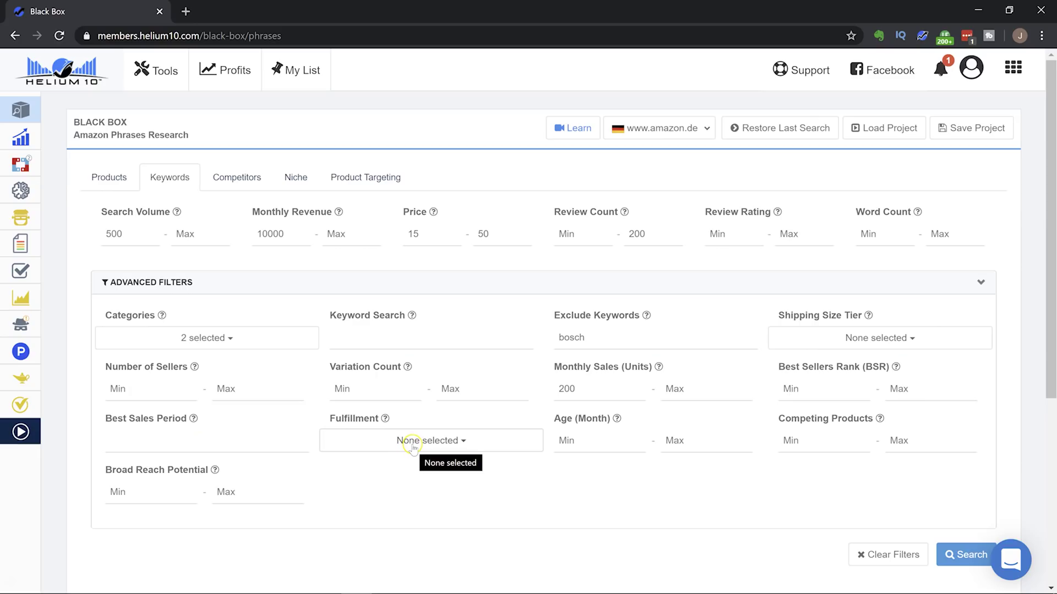
# Step: Restrict the fulfillment filter to FBA and FBM
pyautogui.click(414, 447)
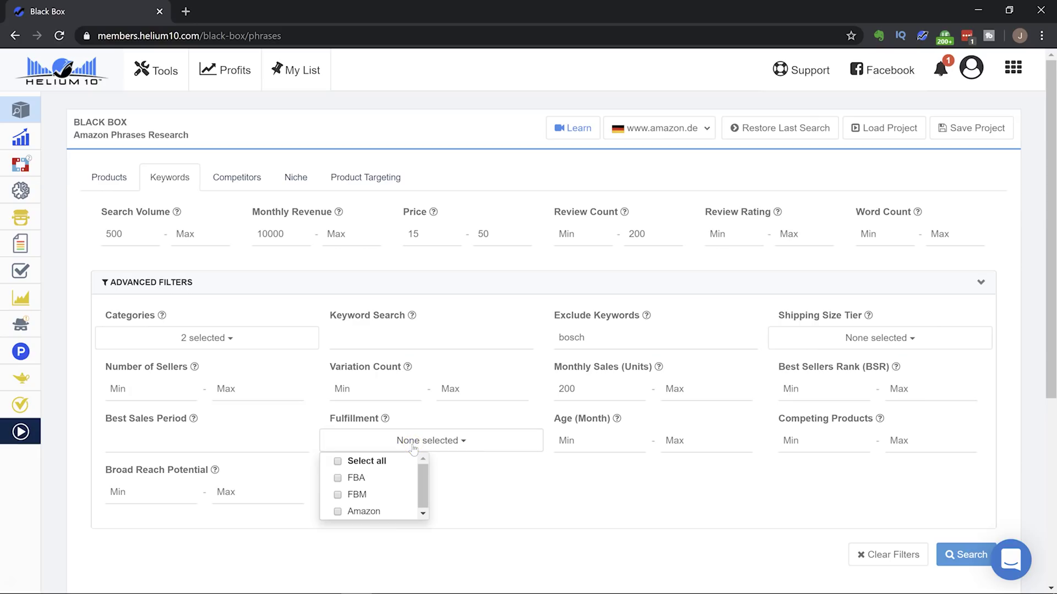
pyautogui.click(339, 479)
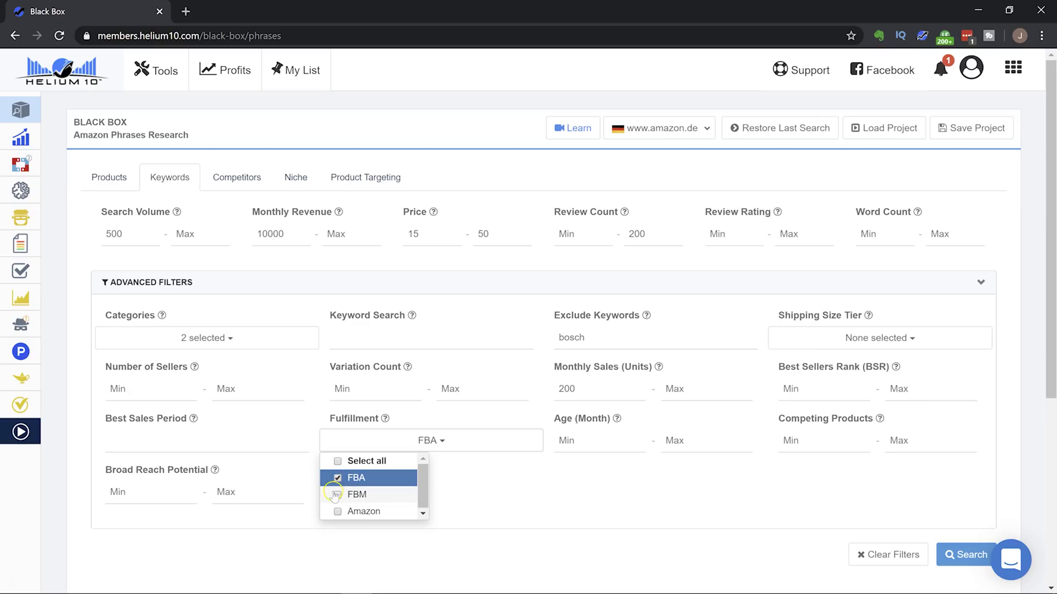
pyautogui.click(336, 495)
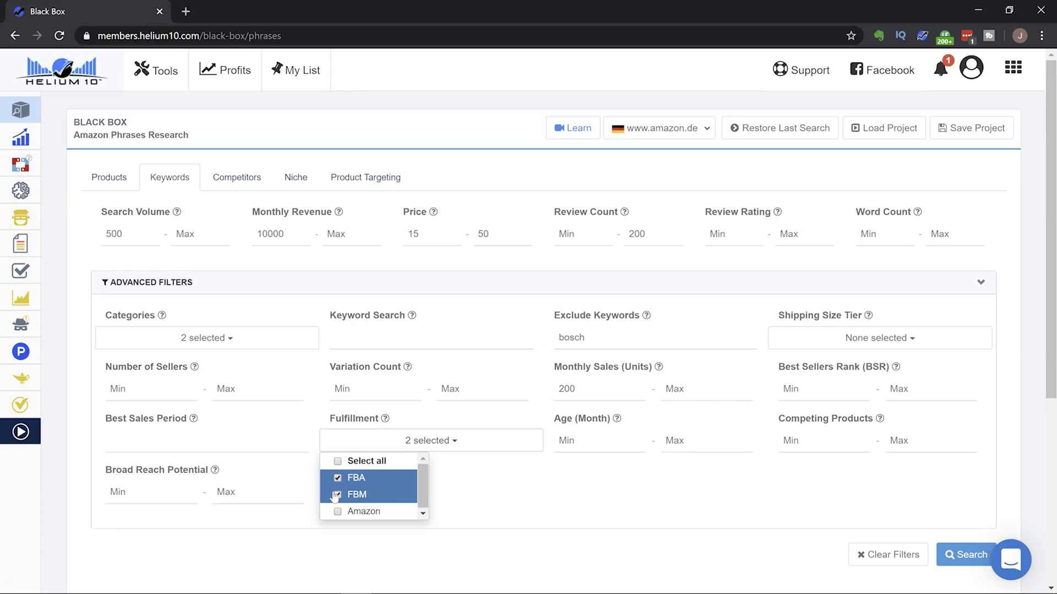
pyautogui.click(498, 501)
# Step: Limit competing products to a maximum of 500 and run the keyword search
pyautogui.click(604, 443)
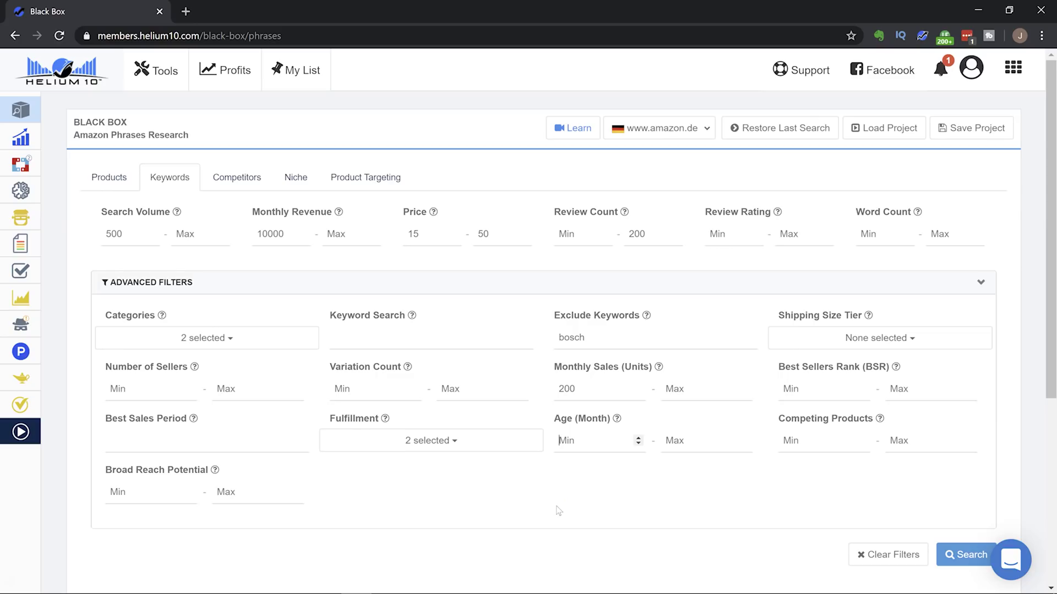
pyautogui.click(693, 447)
pyautogui.click(897, 441)
pyautogui.write('500')
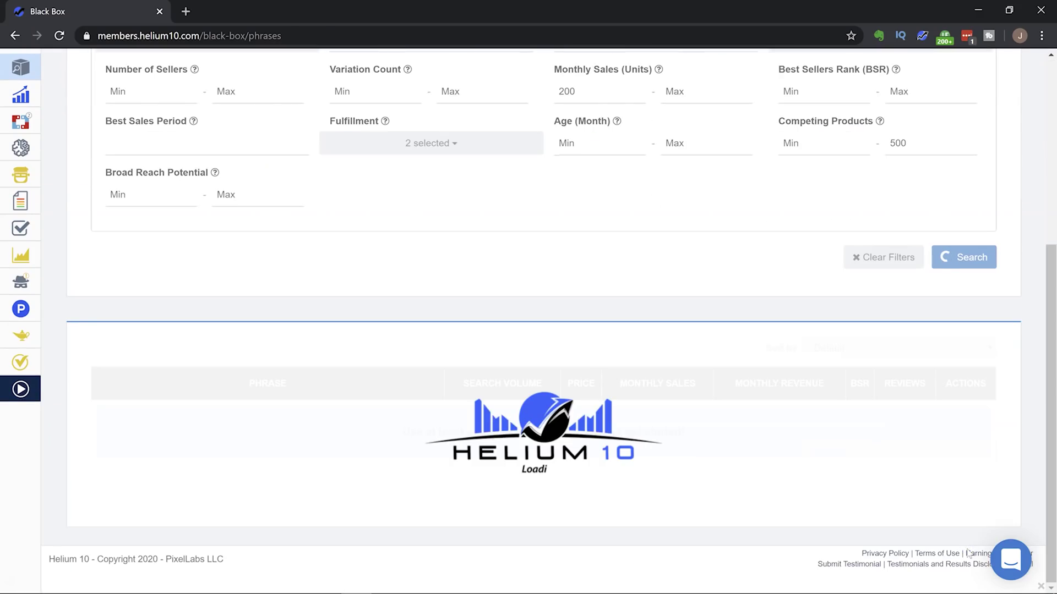
# Step: Review the applied filters, checking the selected categories and fulfillment types
pyautogui.scroll(10, 520, 385)
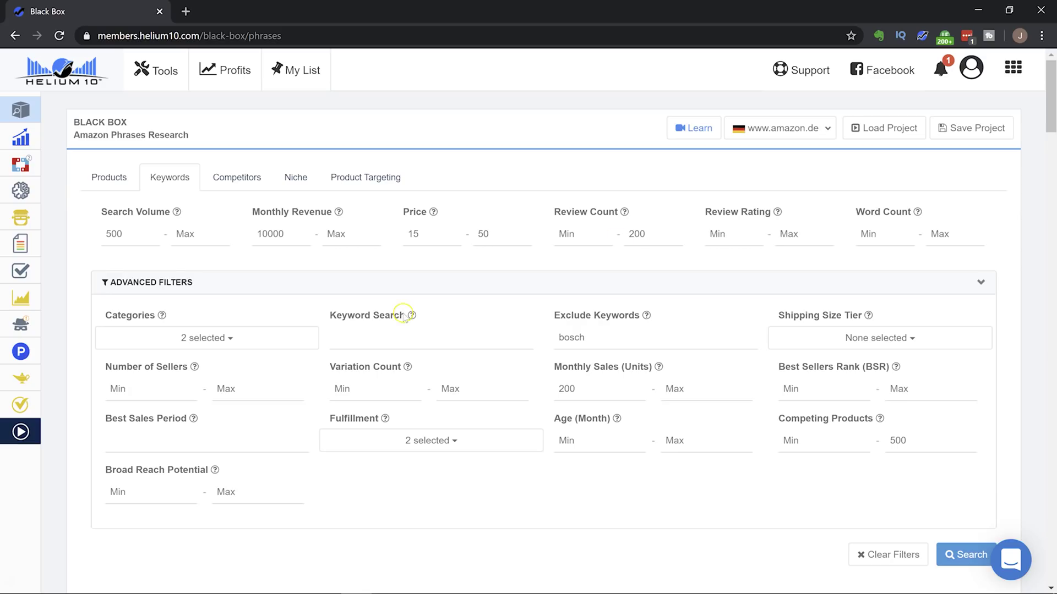
pyautogui.click(228, 339)
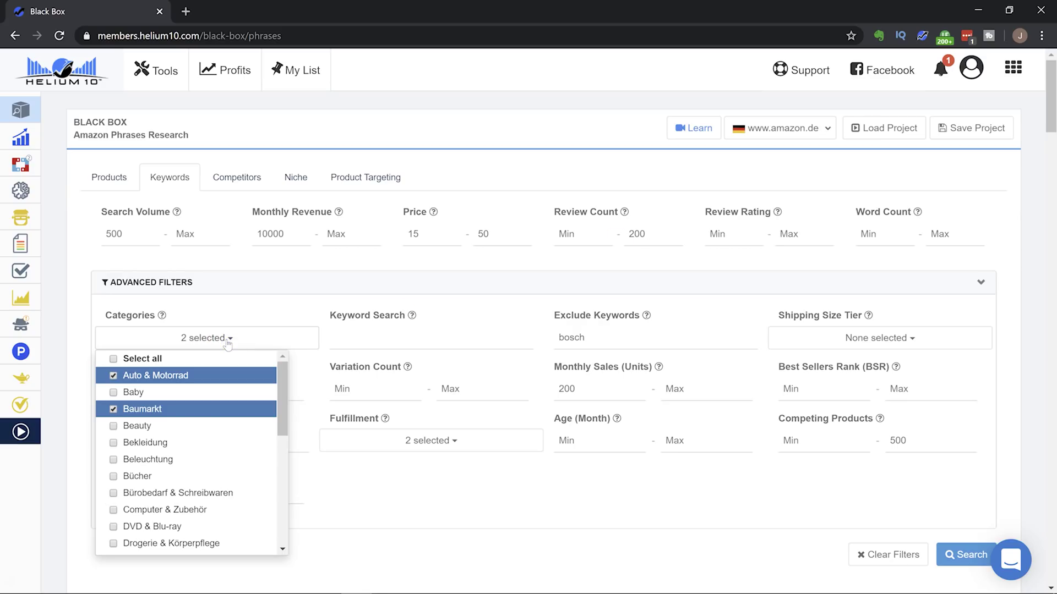
pyautogui.click(351, 336)
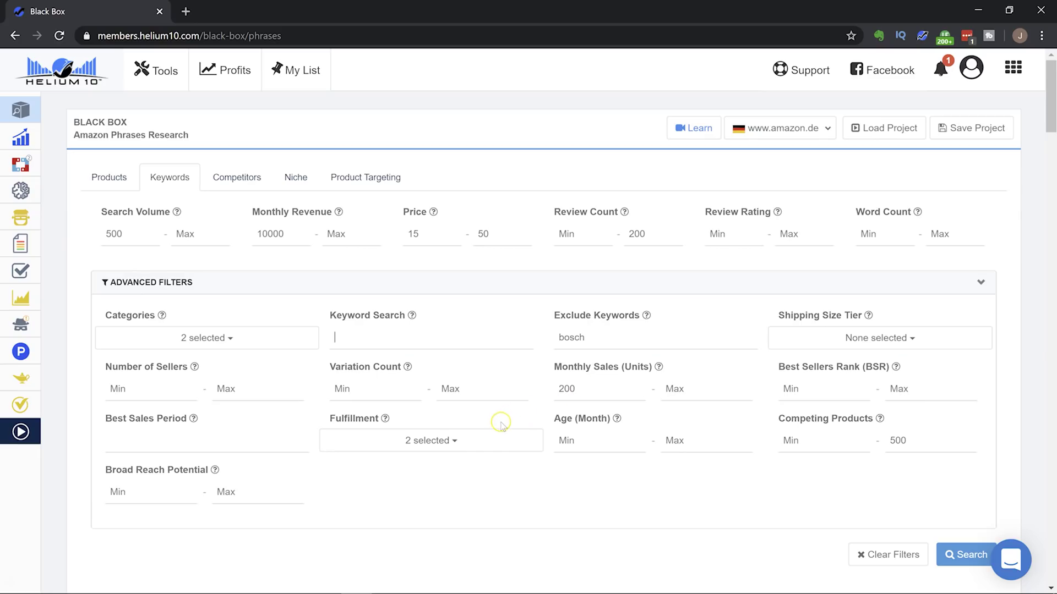
pyautogui.click(481, 441)
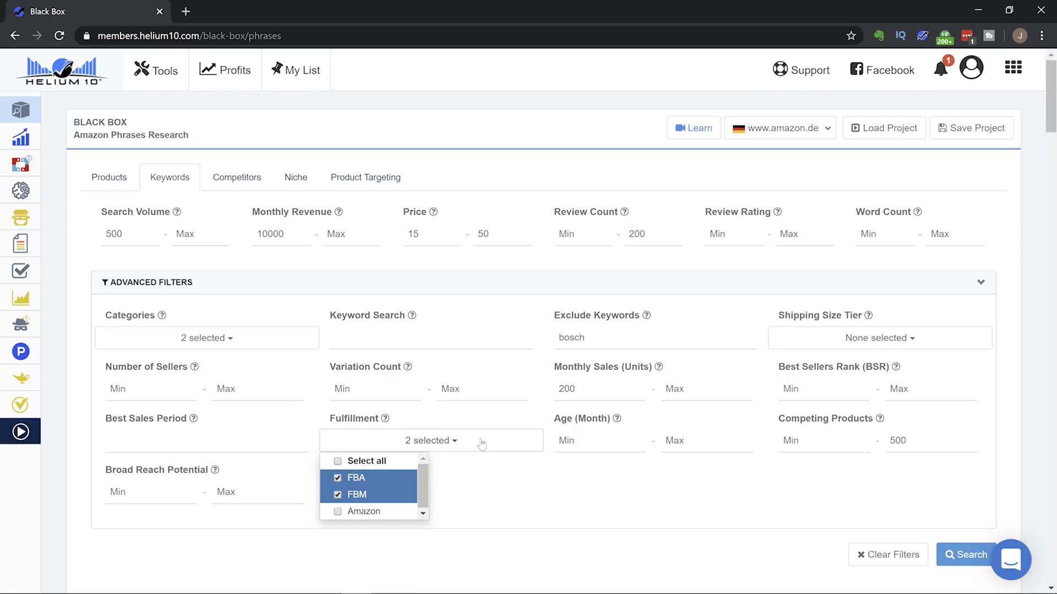
pyautogui.click(481, 442)
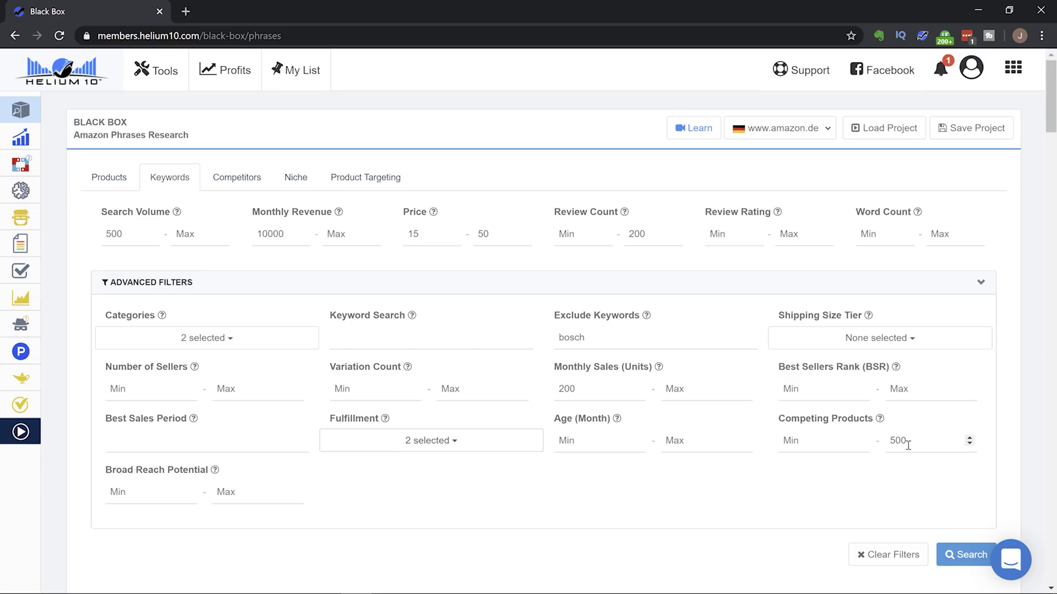
# Step: Look through the list of found phrases and their product details, and return to the start of the list
pyautogui.scroll(-7, 519, 467)
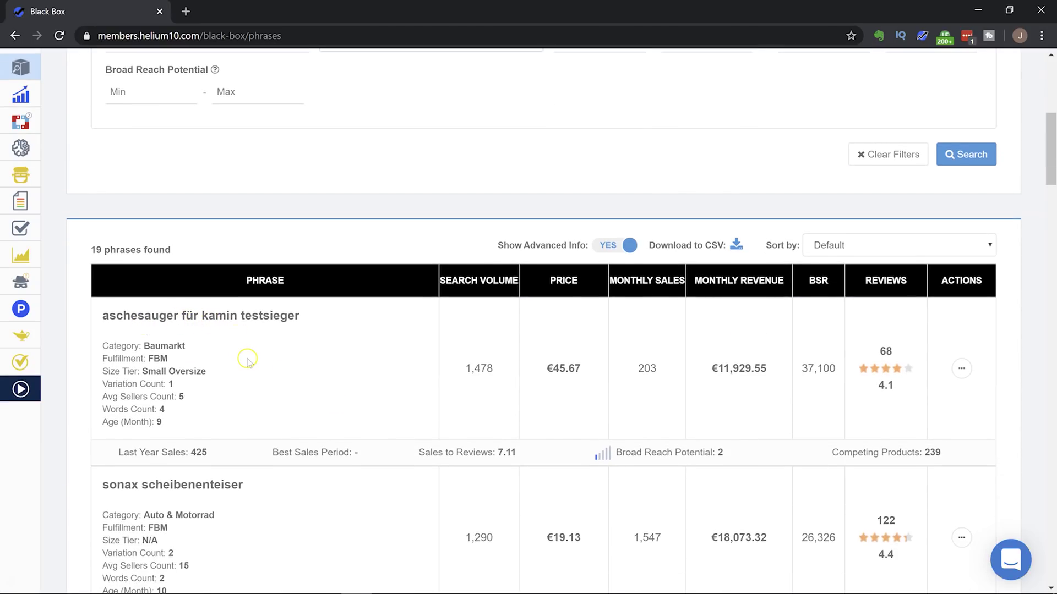
pyautogui.scroll(-2, 250, 365)
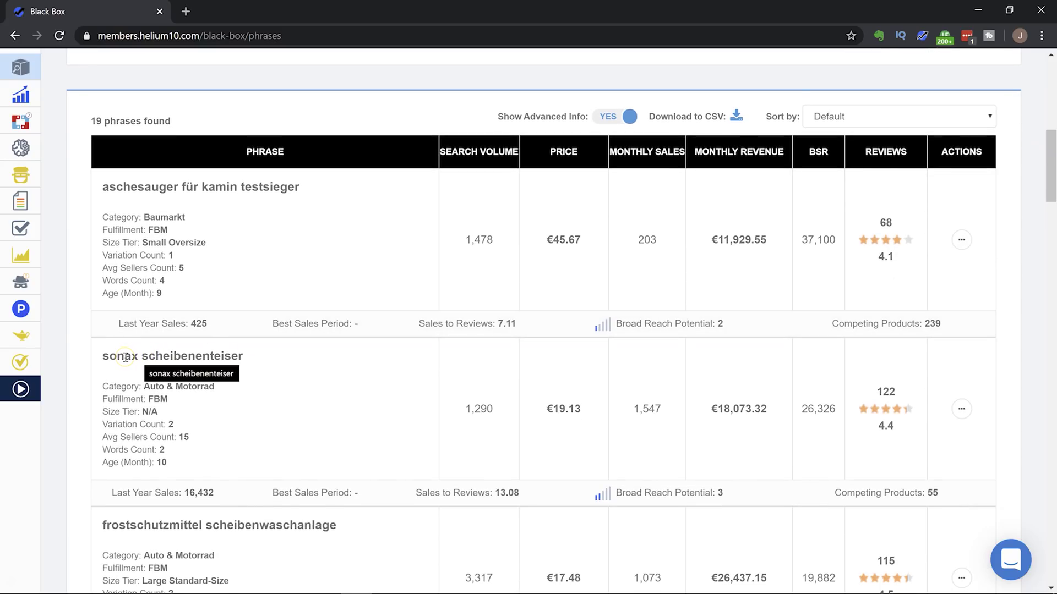
pyautogui.scroll(-3, 125, 357)
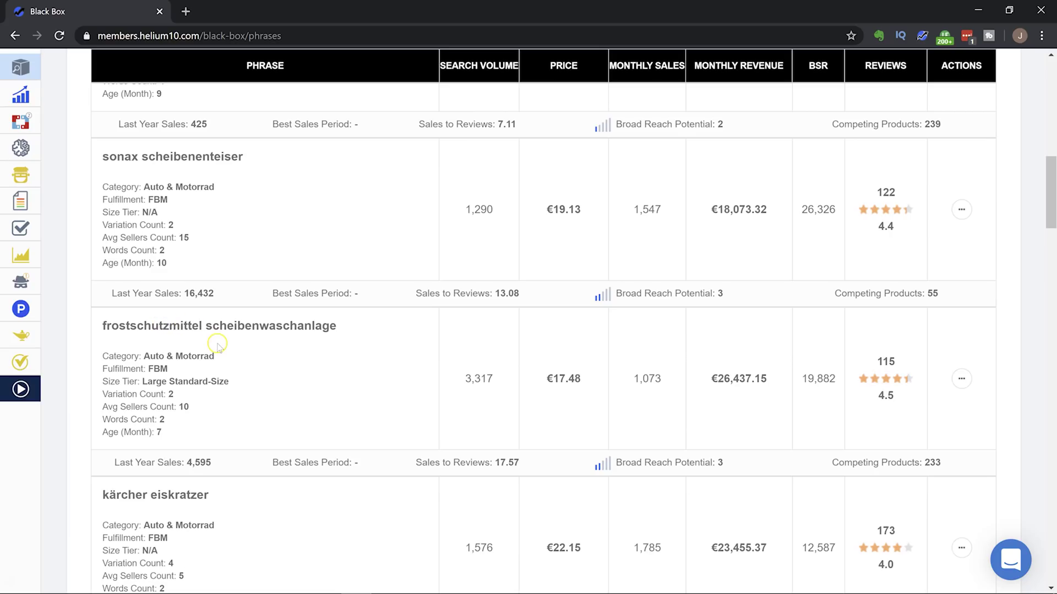
pyautogui.scroll(-5, 218, 345)
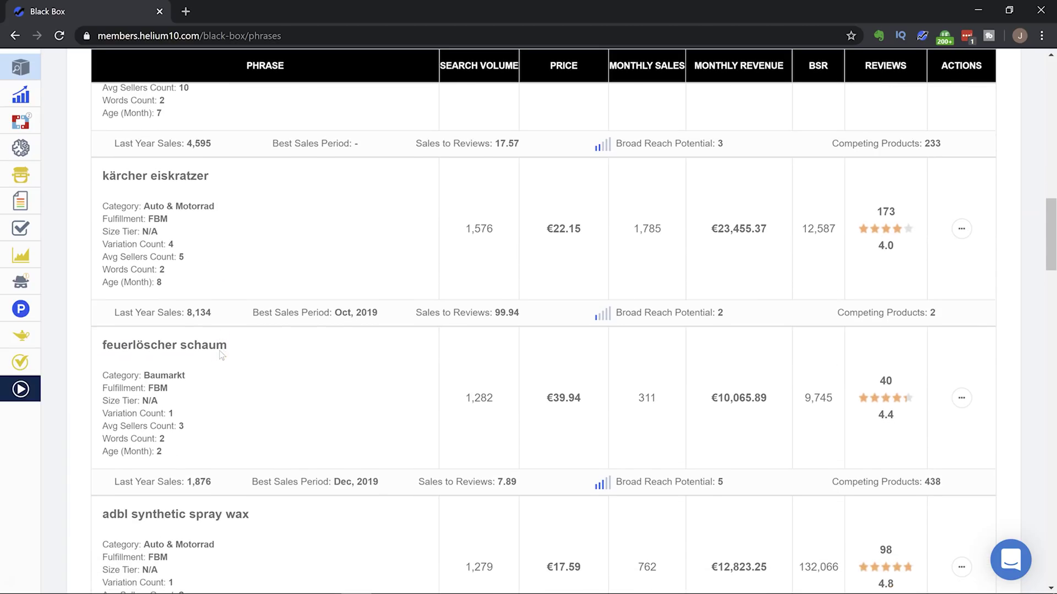
pyautogui.scroll(-7, 222, 355)
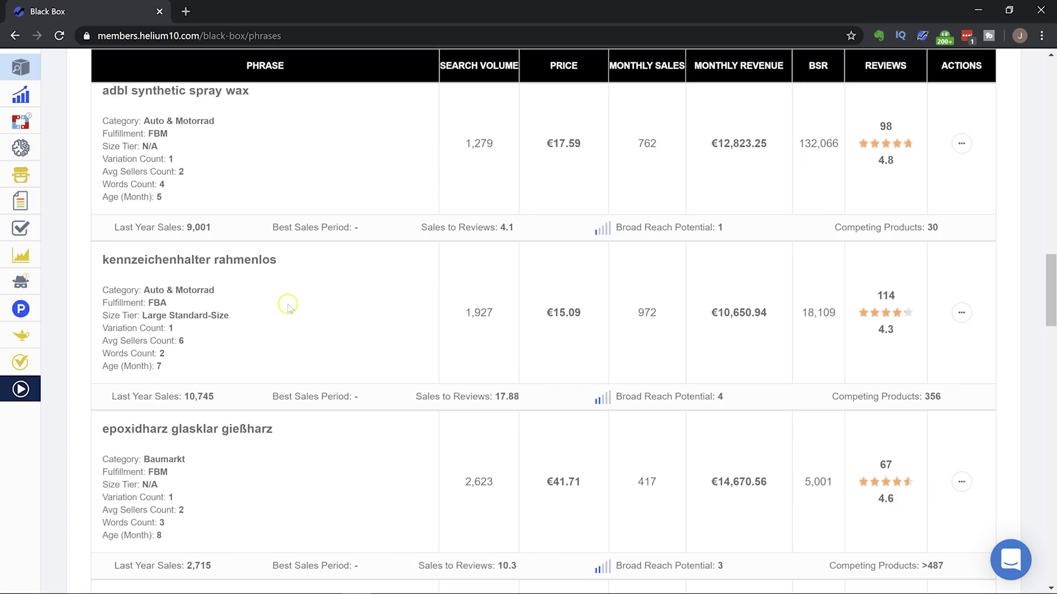
pyautogui.scroll(1, 288, 311)
pyautogui.scroll(10, 289, 309)
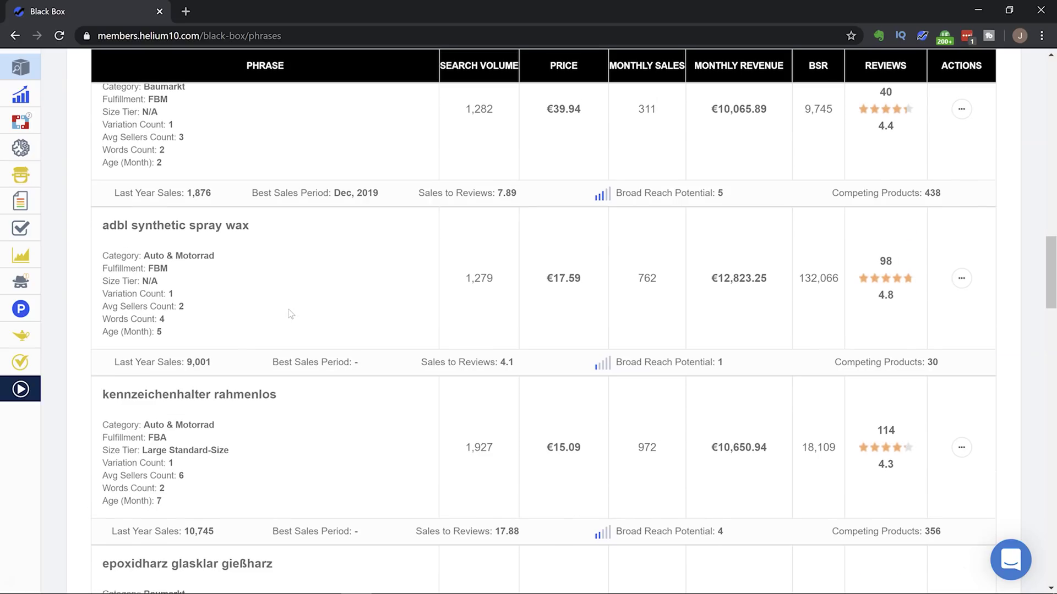
pyautogui.scroll(5, 291, 314)
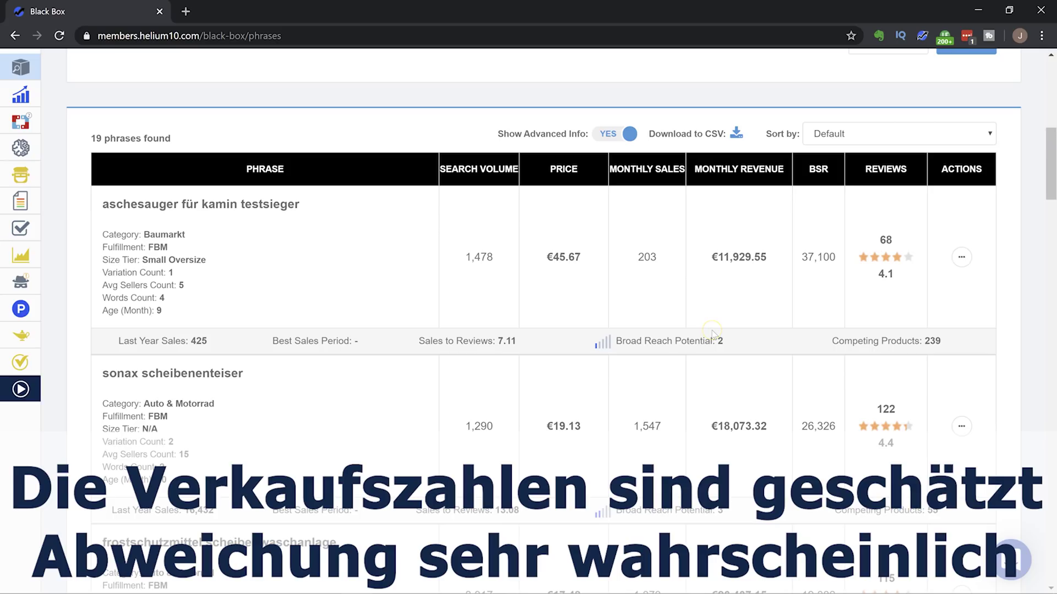
# Step: Compare the last-year sales, best sales period and sales-to-reviews figures of the first few phrases
pyautogui.scroll(-1, 286, 407)
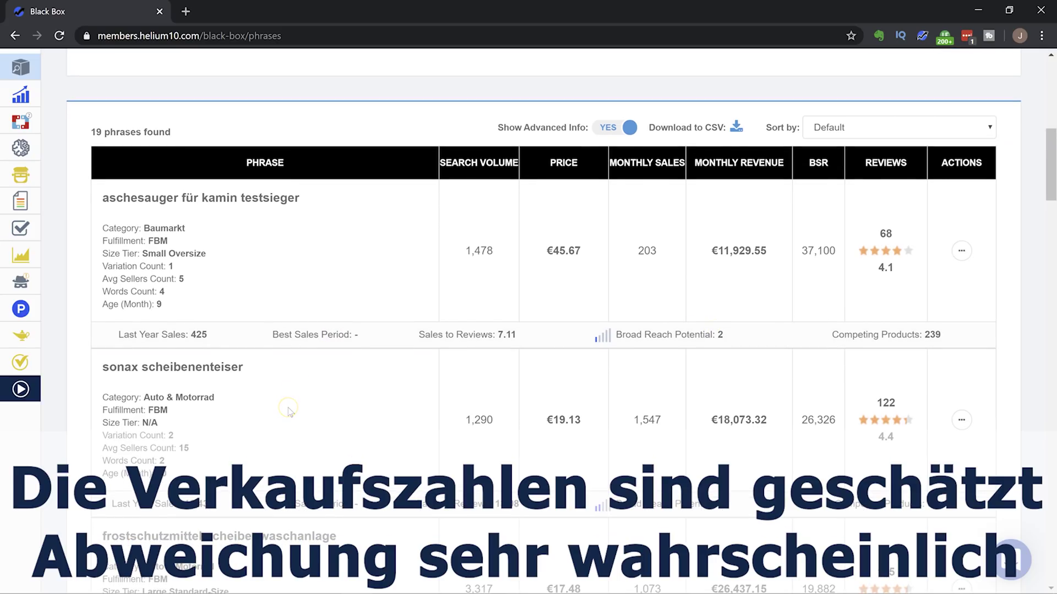
pyautogui.scroll(-1, 290, 412)
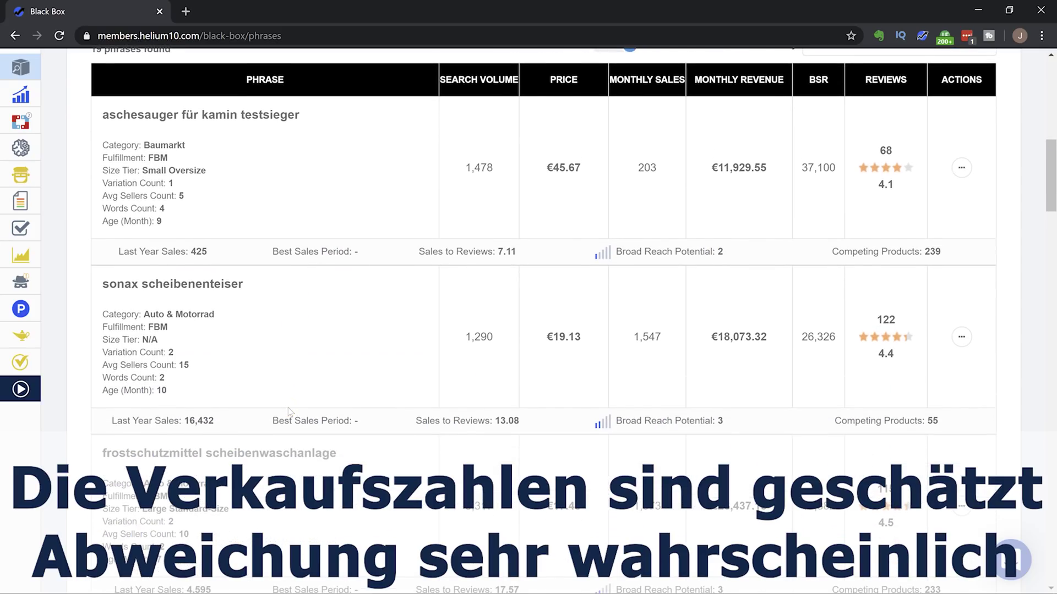
pyautogui.scroll(1, 290, 412)
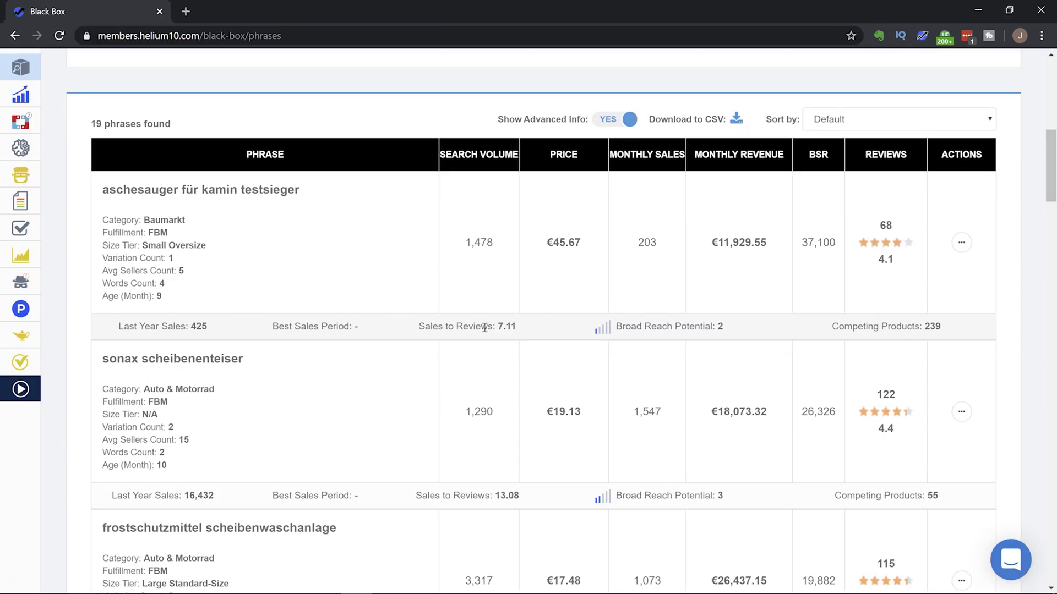
pyautogui.click(515, 327)
pyautogui.scroll(-1, 378, 382)
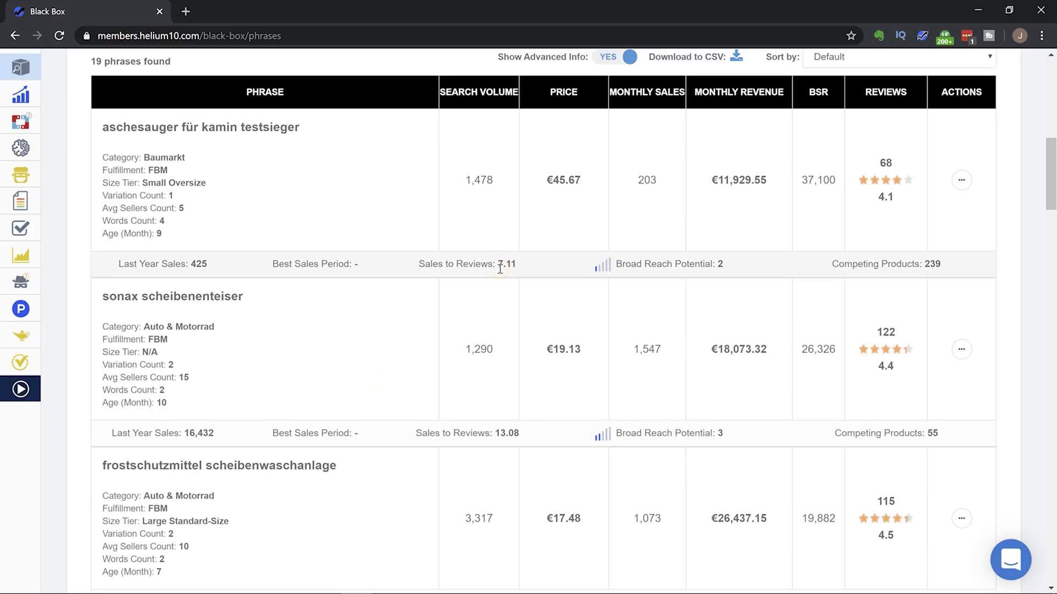
pyautogui.scroll(-1, 500, 268)
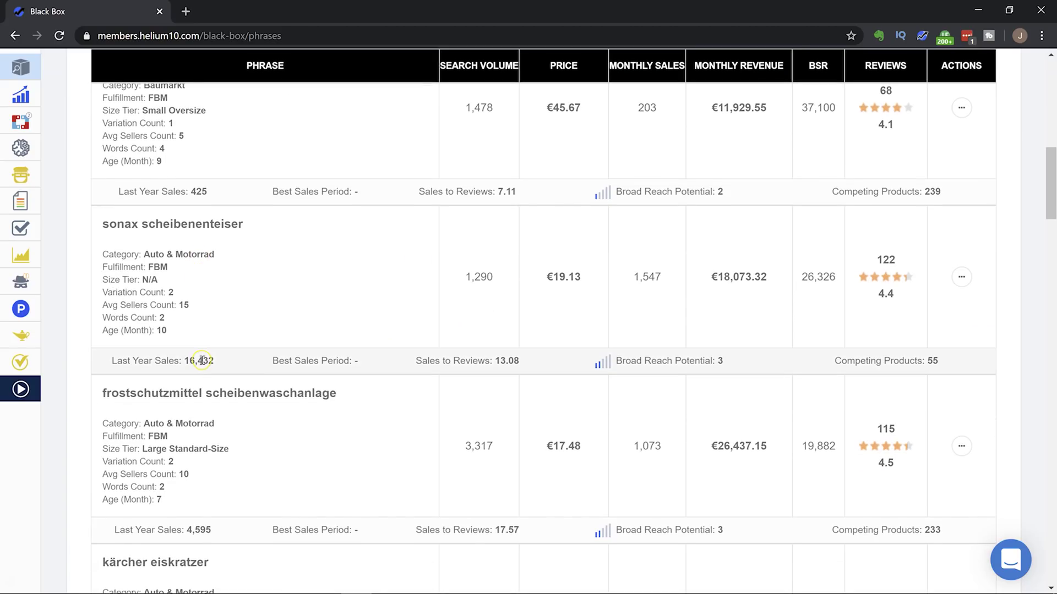
pyautogui.scroll(-1, 199, 358)
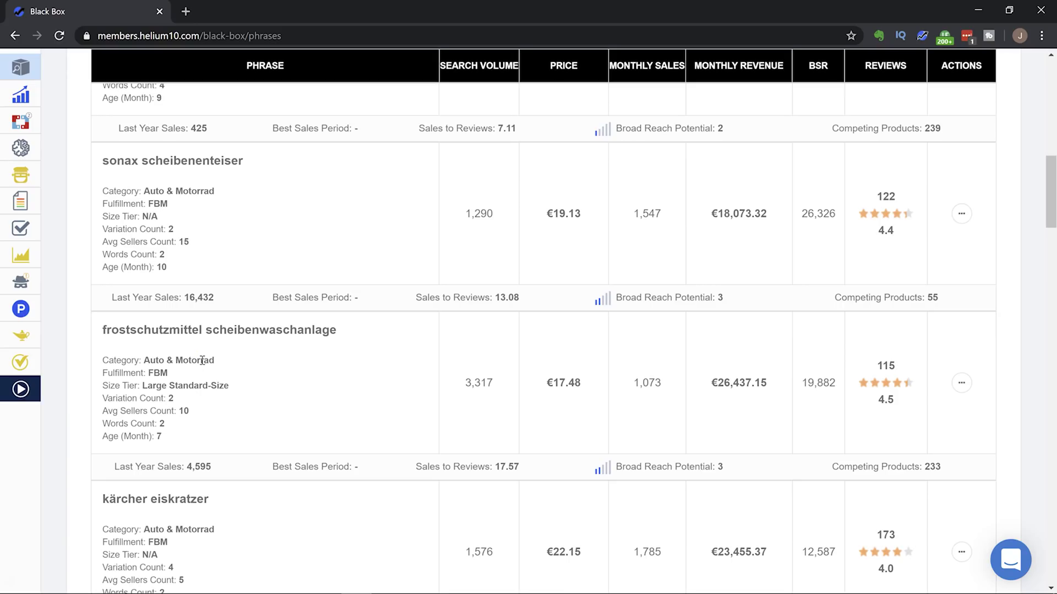
pyautogui.scroll(-1, 202, 363)
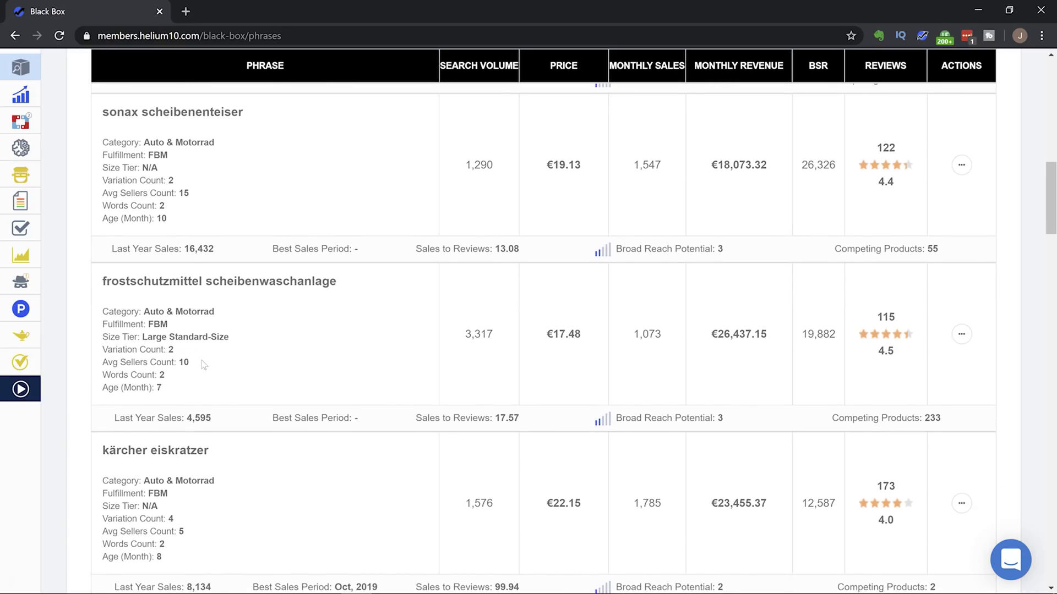
pyautogui.scroll(-1, 204, 364)
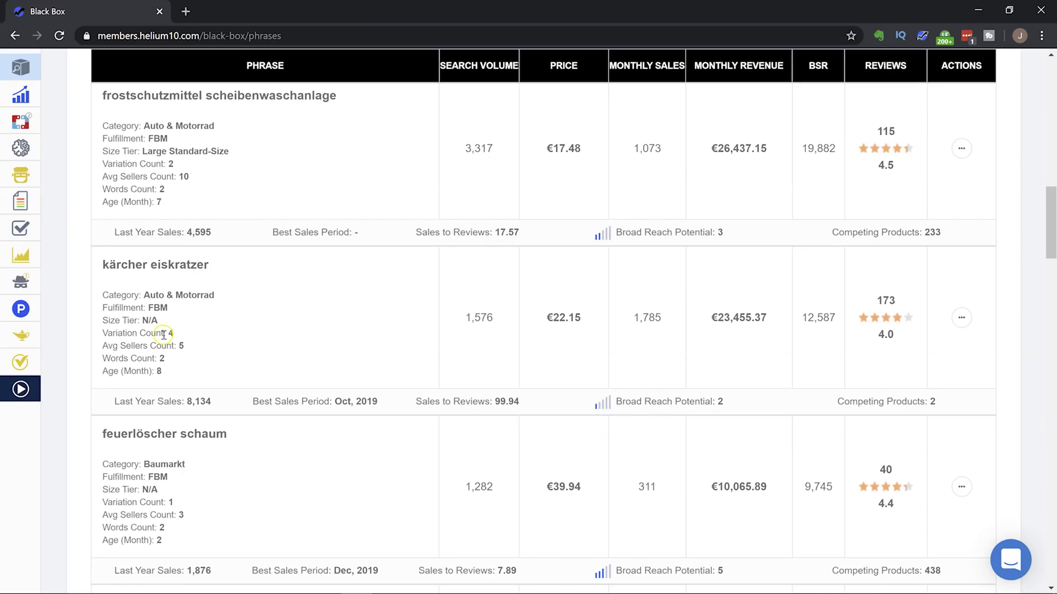
# Step: Look through the remaining phrases, comparing their search volume, price, monthly revenue, reviews and competing products
pyautogui.scroll(-2, 163, 334)
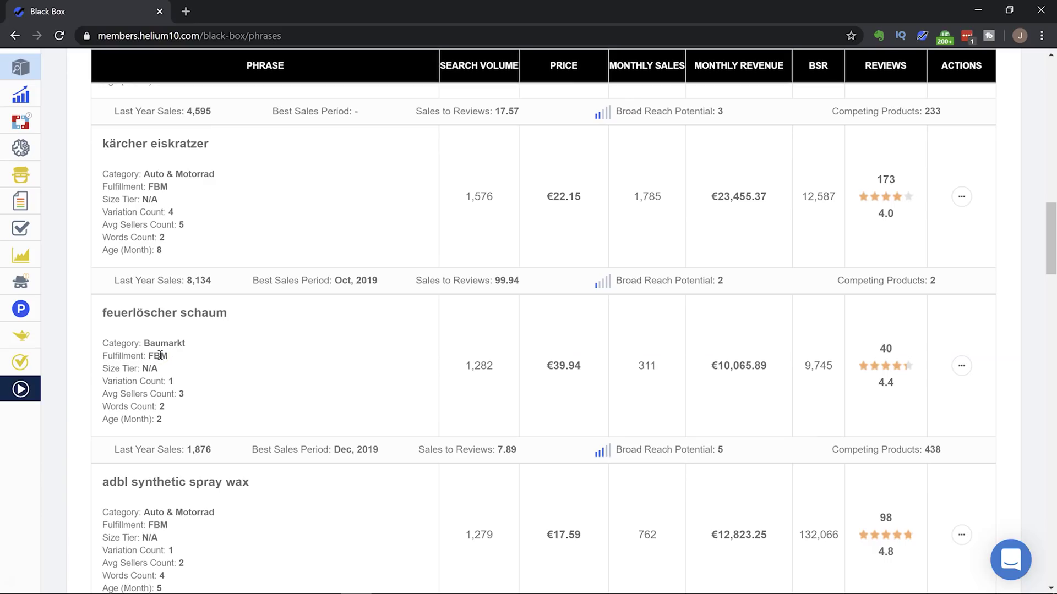
pyautogui.scroll(-6, 160, 355)
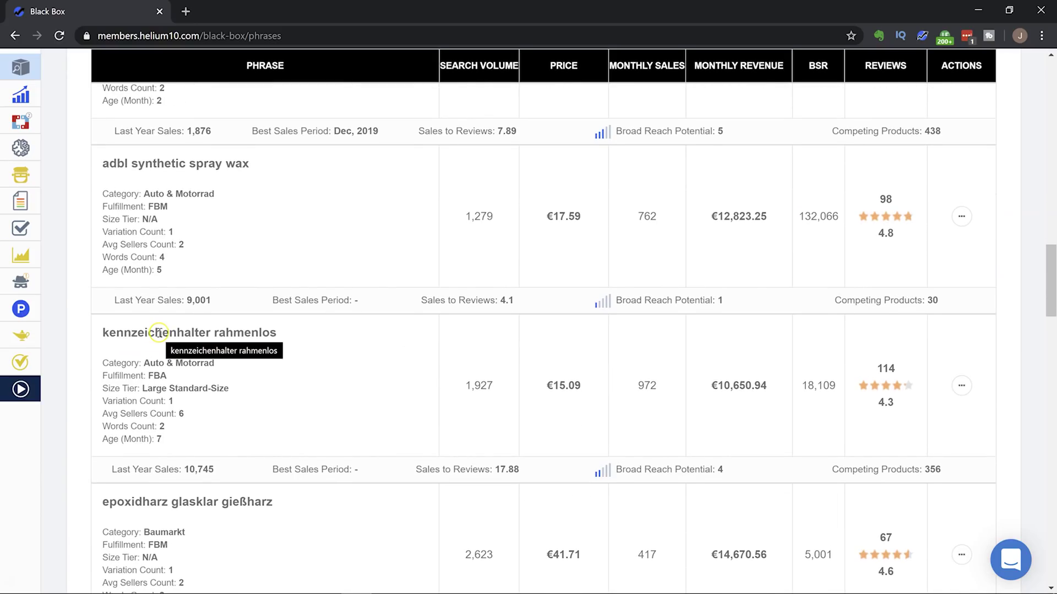
pyautogui.click(160, 337)
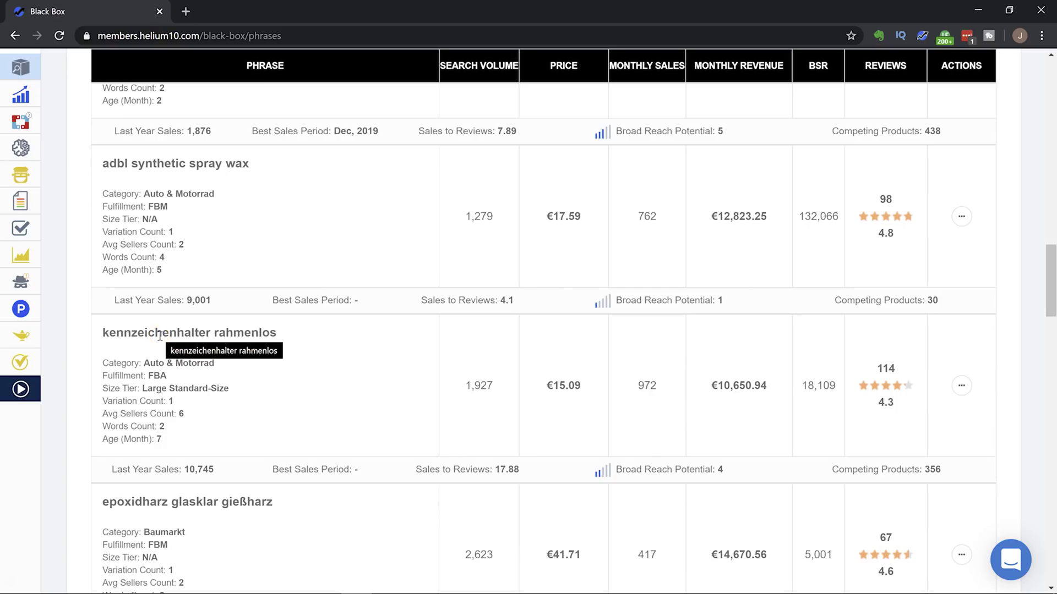
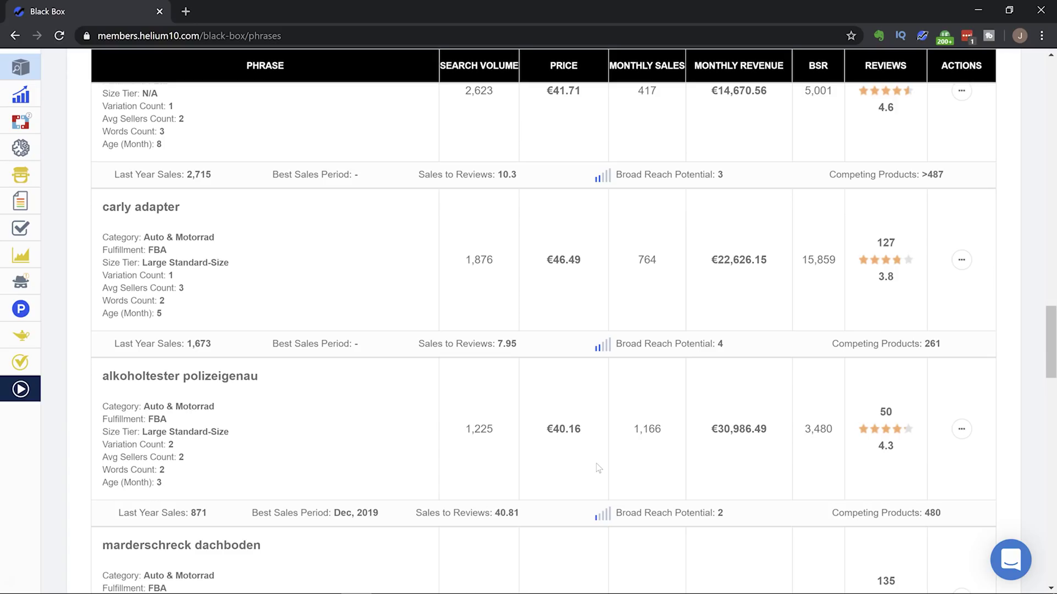
pyautogui.scroll(-2, 596, 463)
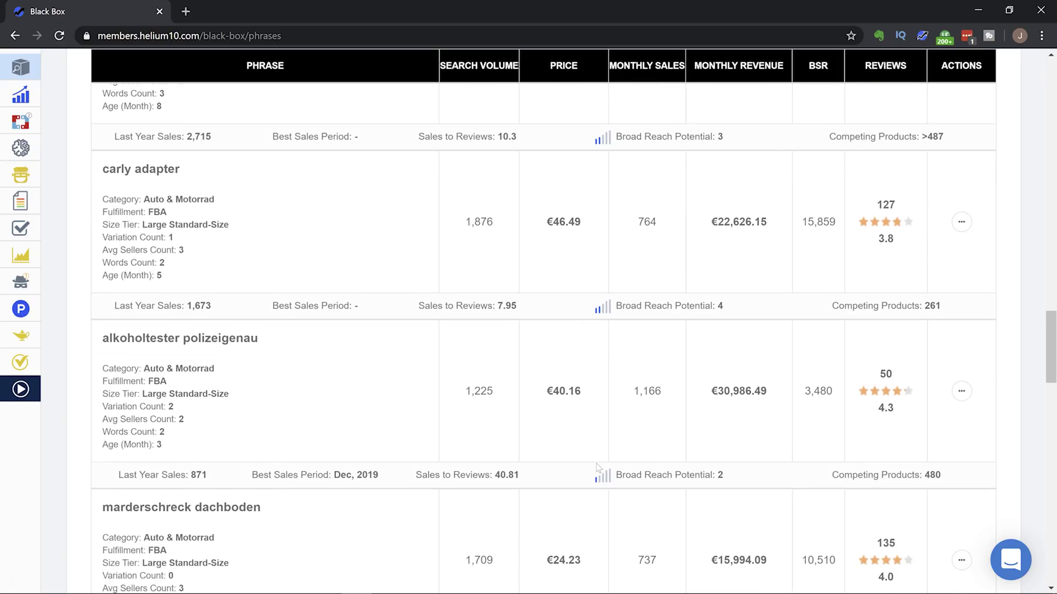
pyautogui.scroll(-1, 354, 468)
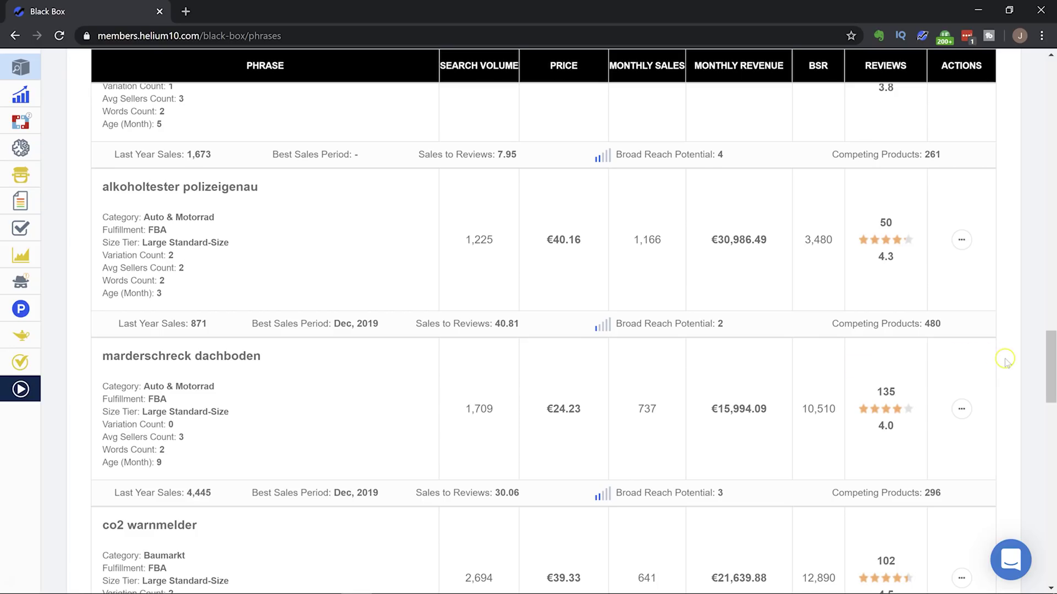
pyautogui.moveTo(897, 412)
pyautogui.scroll(-3, 510, 497)
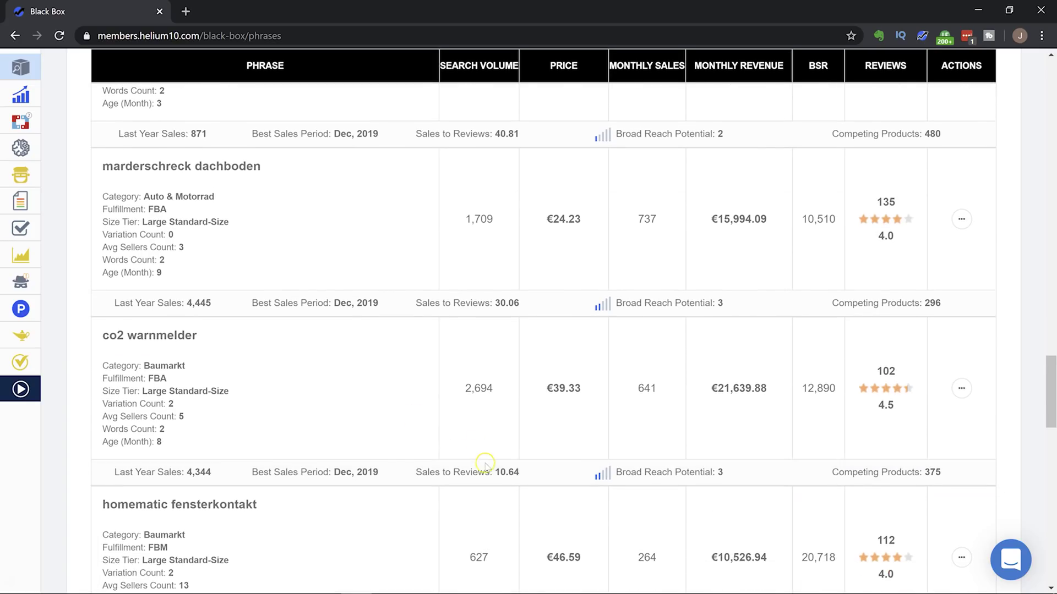
pyautogui.scroll(-2, 484, 464)
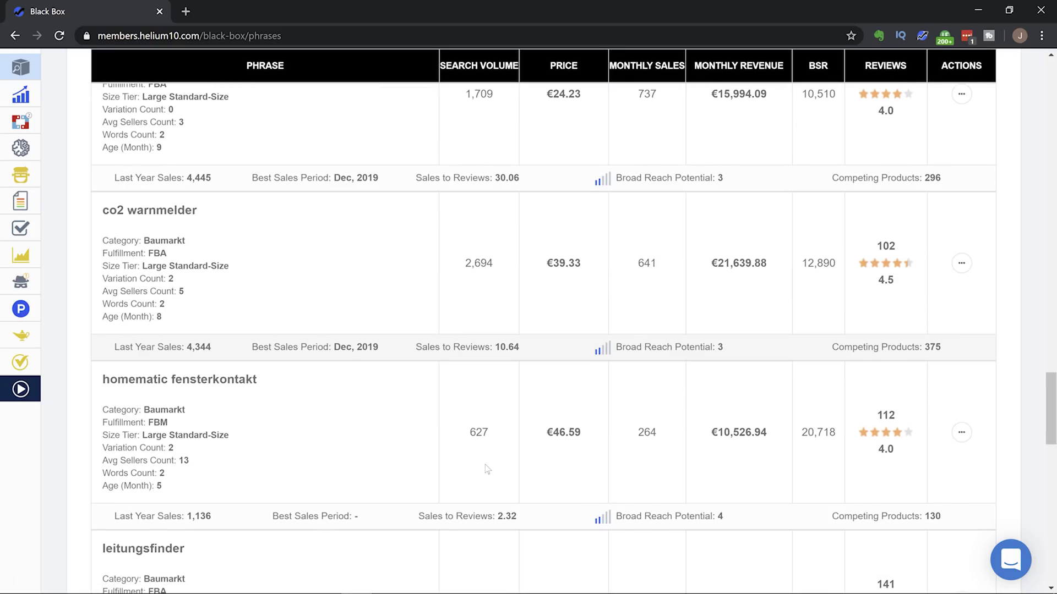
pyautogui.scroll(-4, 413, 468)
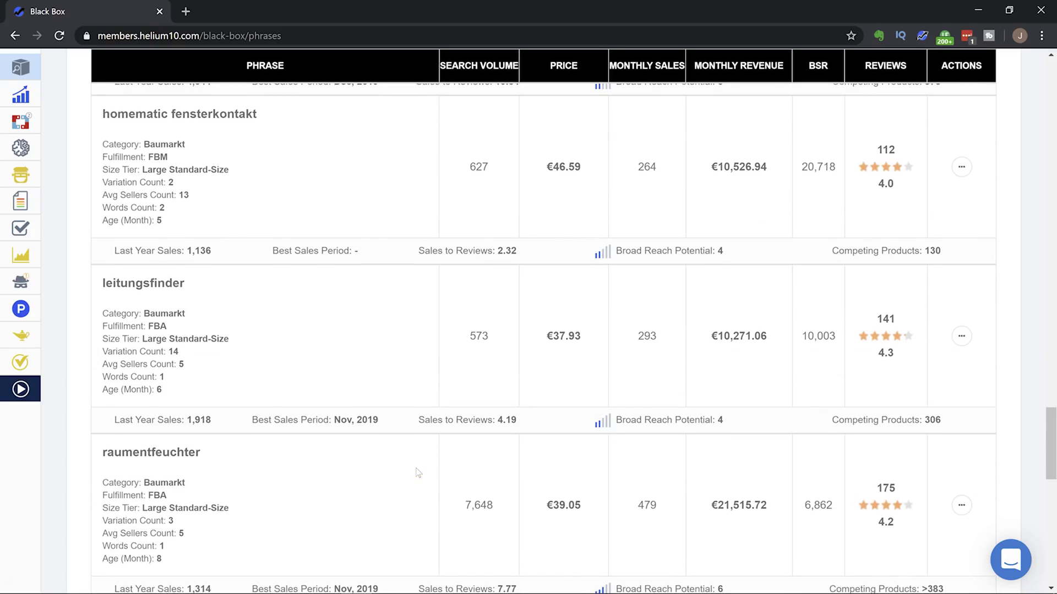
pyautogui.scroll(3, 418, 472)
pyautogui.scroll(-6, 419, 472)
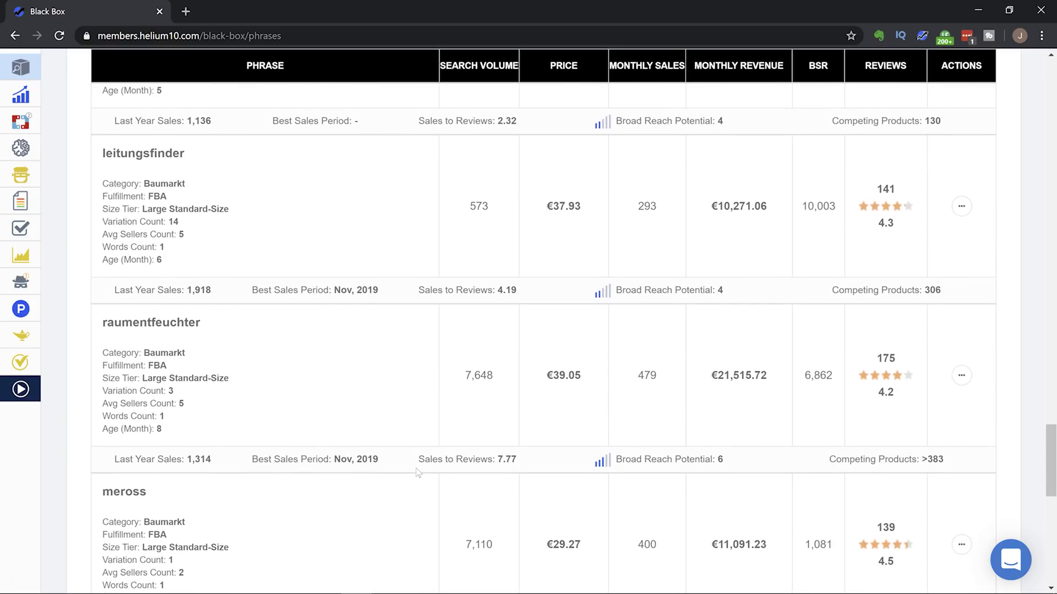
# Step: Return to the phrase "kennzeichenhalter rahmenlos" and view its search results on Amazon
pyautogui.scroll(10, 418, 473)
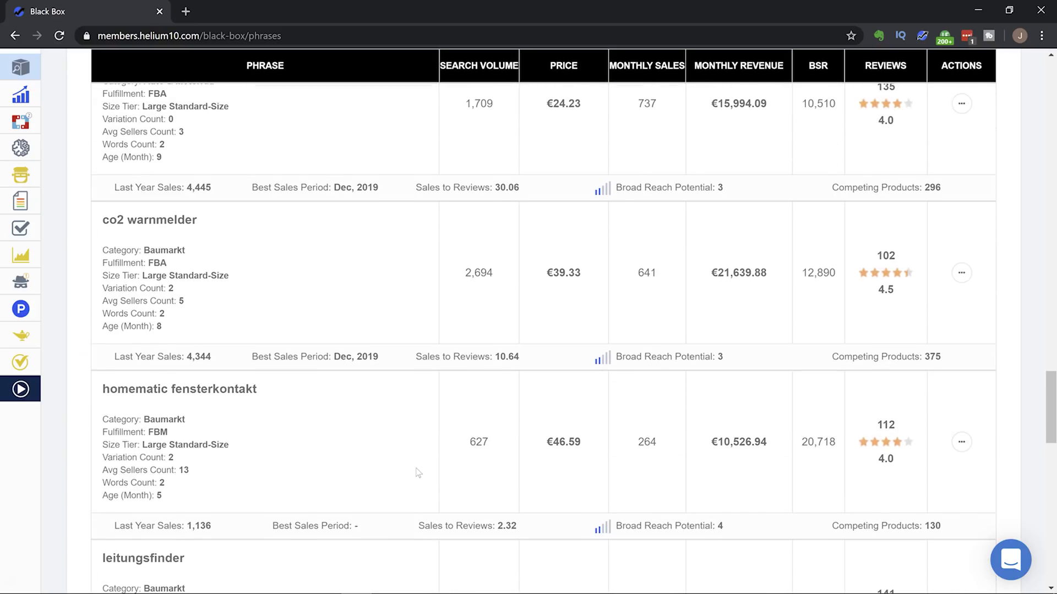
pyautogui.scroll(10, 418, 472)
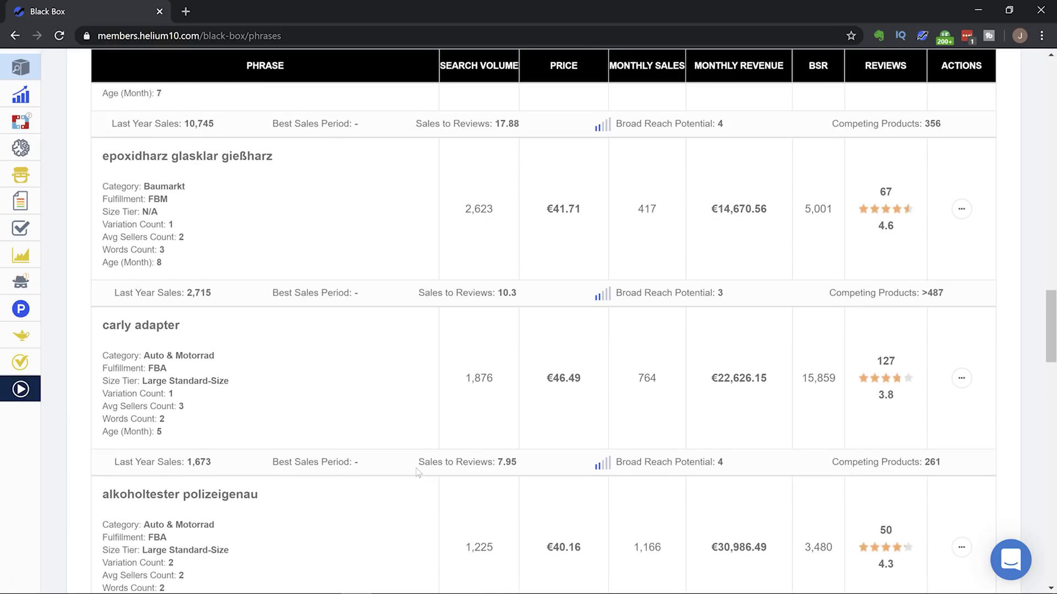
pyautogui.scroll(4, 416, 472)
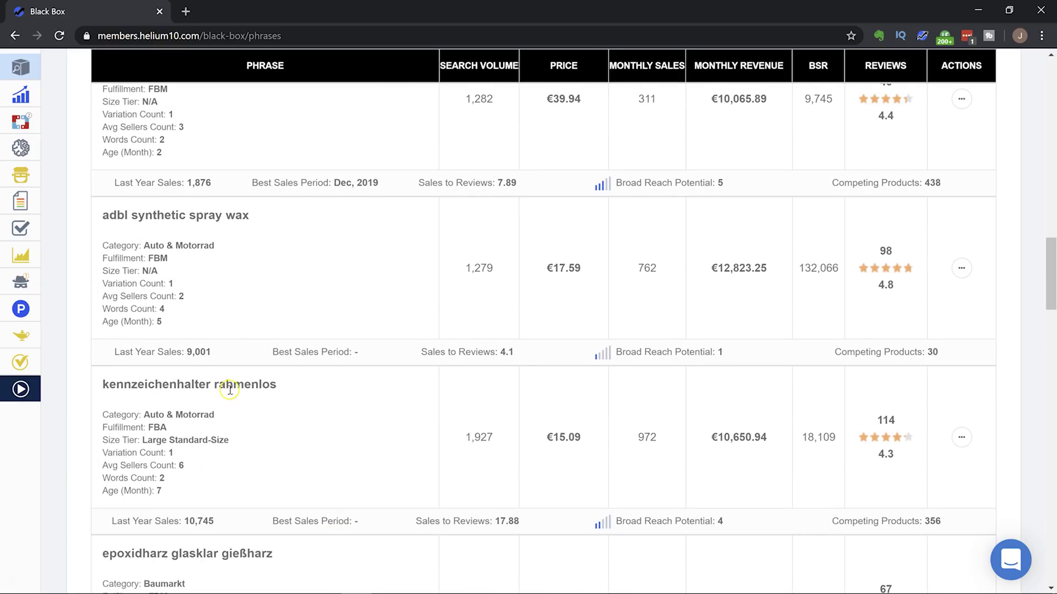
pyautogui.click(961, 437)
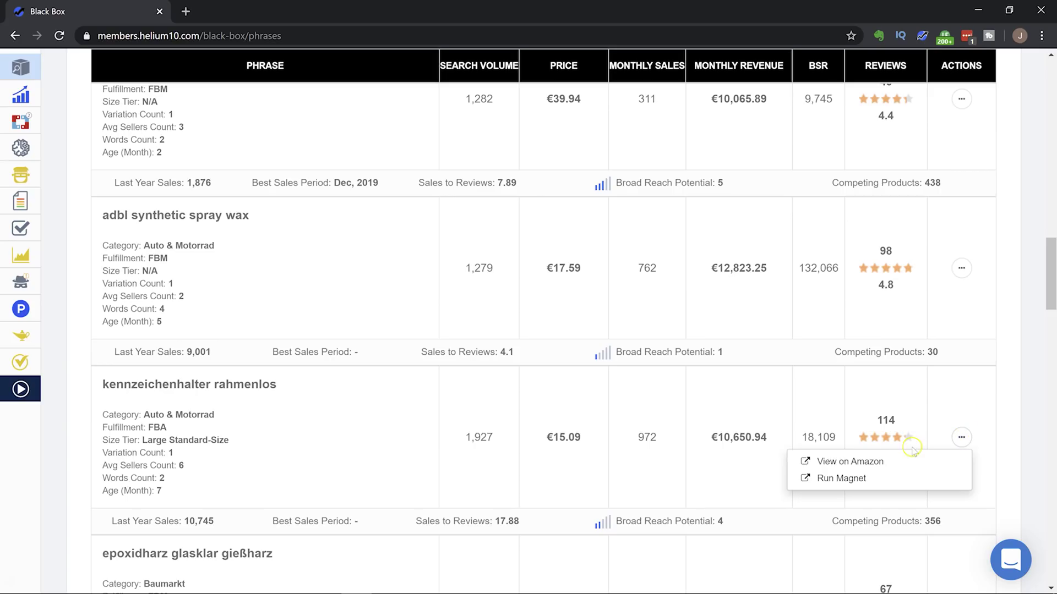
pyautogui.click(842, 461)
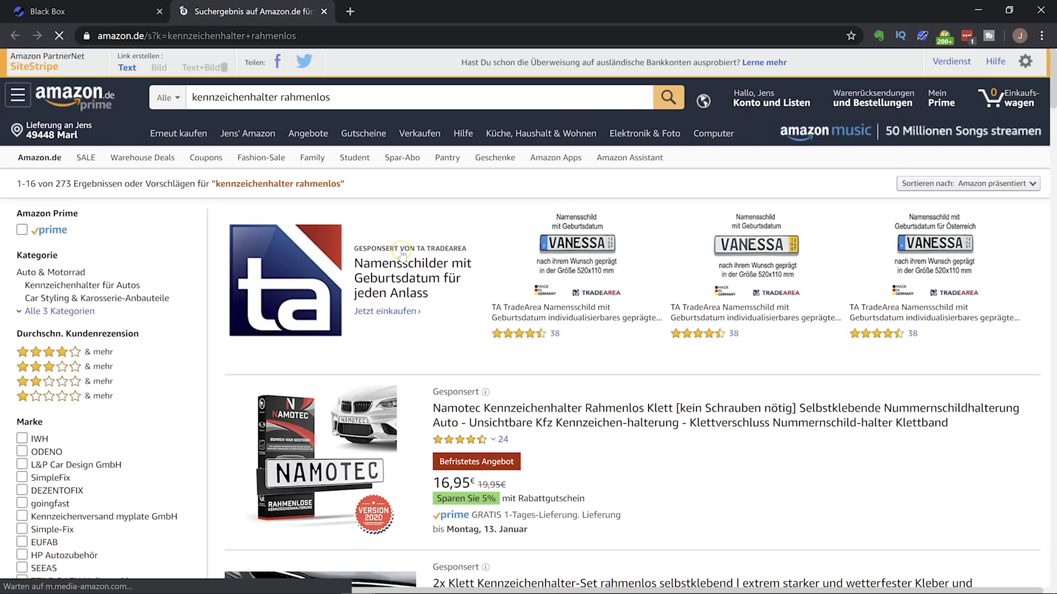
# Step: Examine the Amazon results for frameless licence plate holders, comparing review counts, prices and bestseller ranks of the listings
pyautogui.scroll(-4, 525, 388)
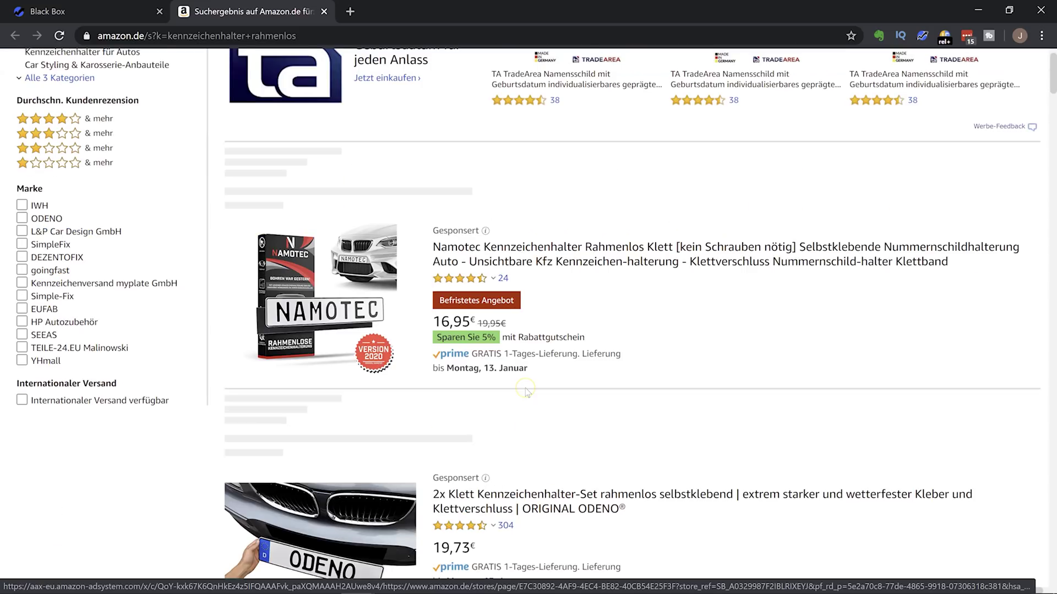
pyautogui.scroll(-3, 526, 391)
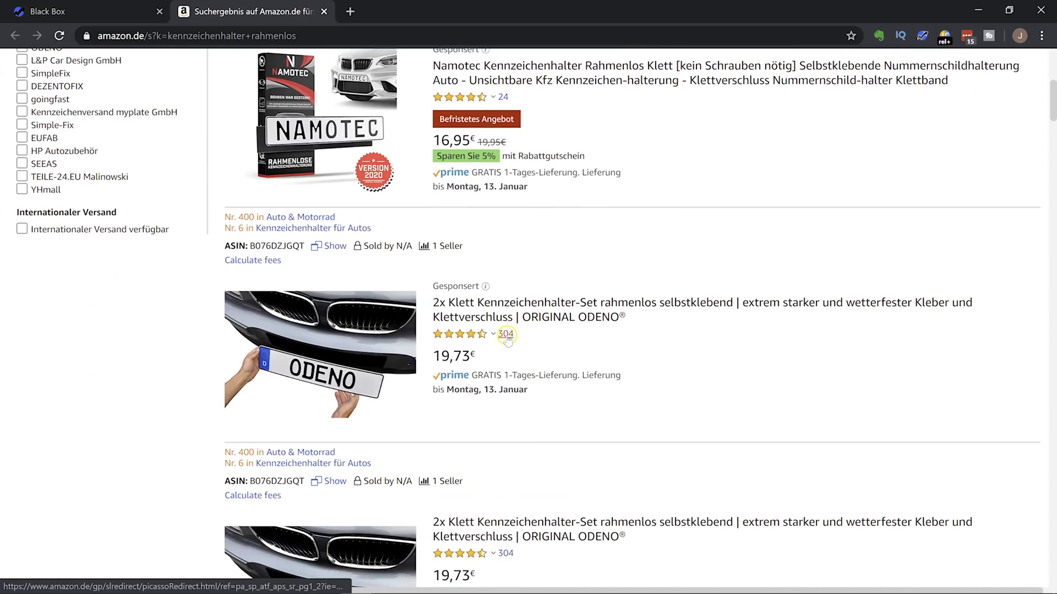
pyautogui.scroll(-3, 348, 428)
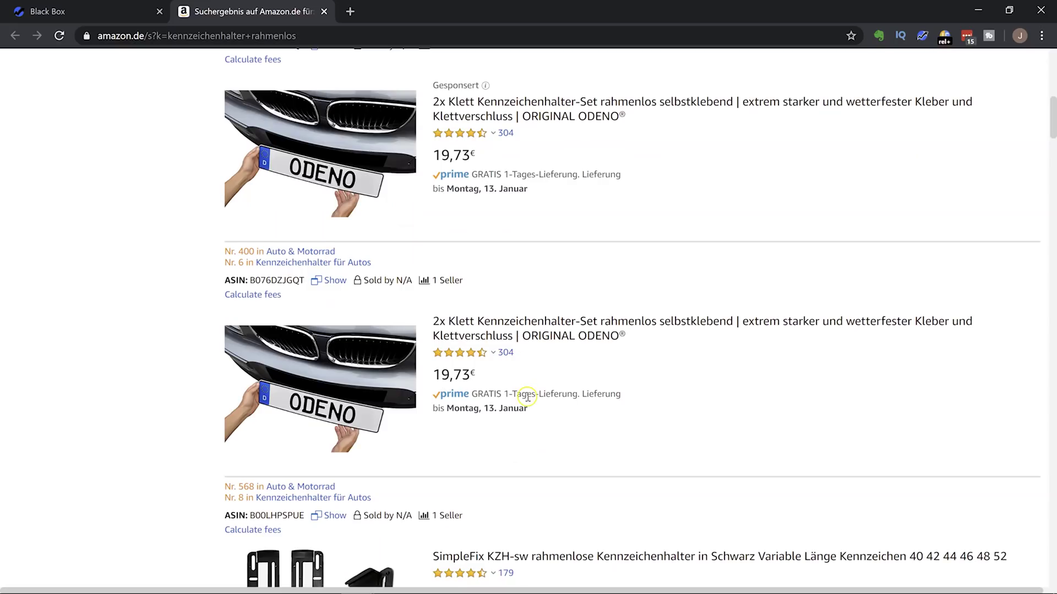
pyautogui.scroll(-3, 509, 440)
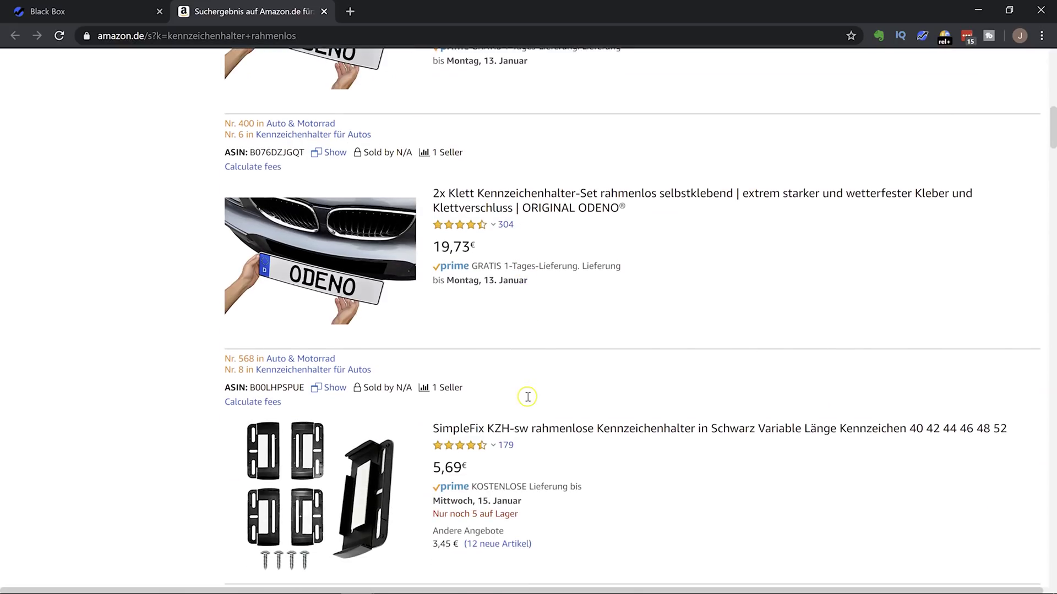
pyautogui.scroll(-2, 509, 440)
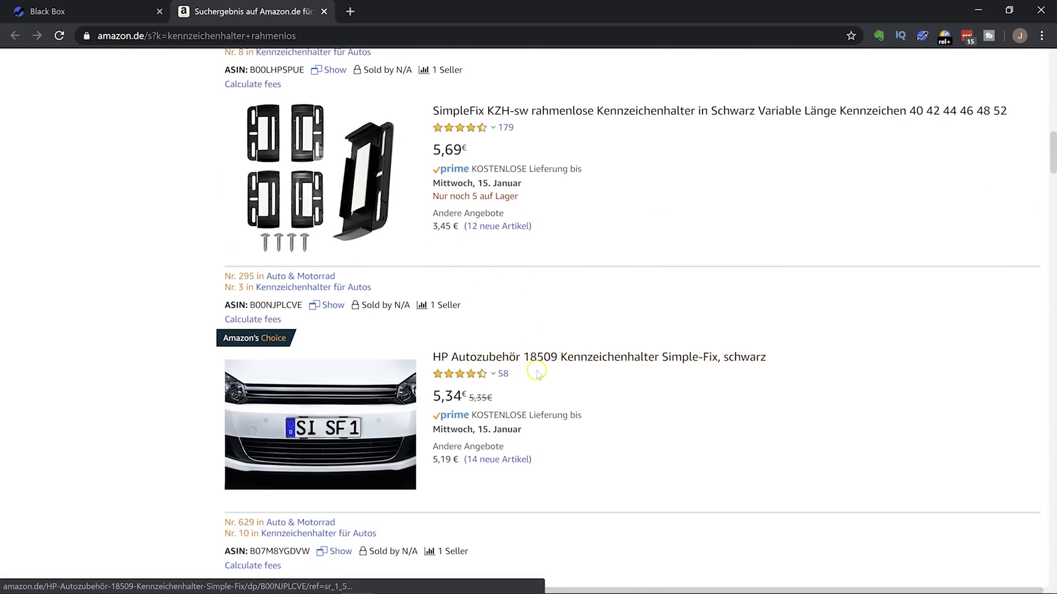
pyautogui.scroll(-4, 534, 380)
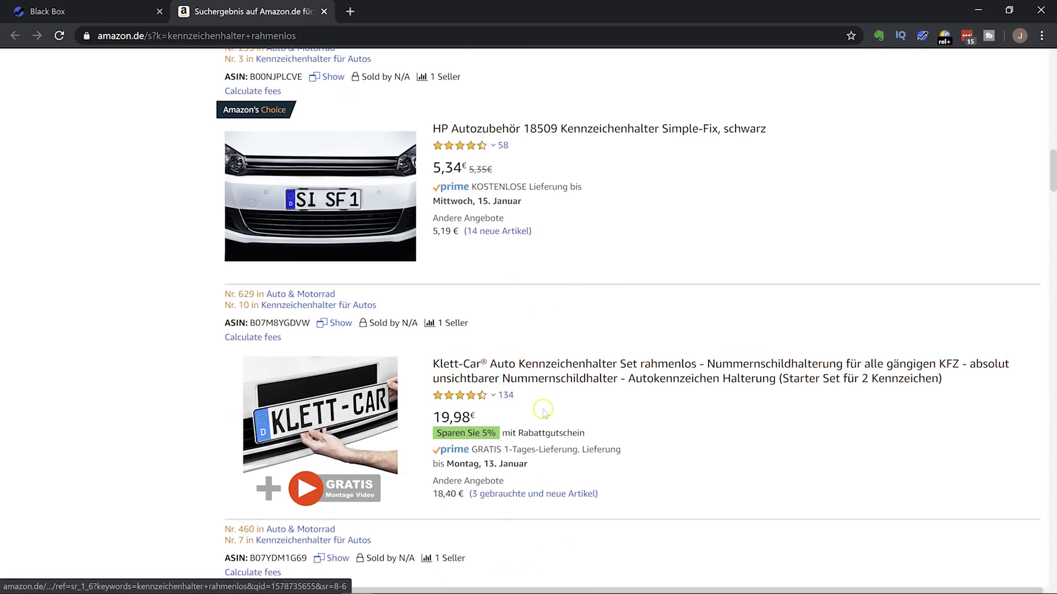
pyautogui.scroll(-5, 545, 402)
pyautogui.click(484, 381)
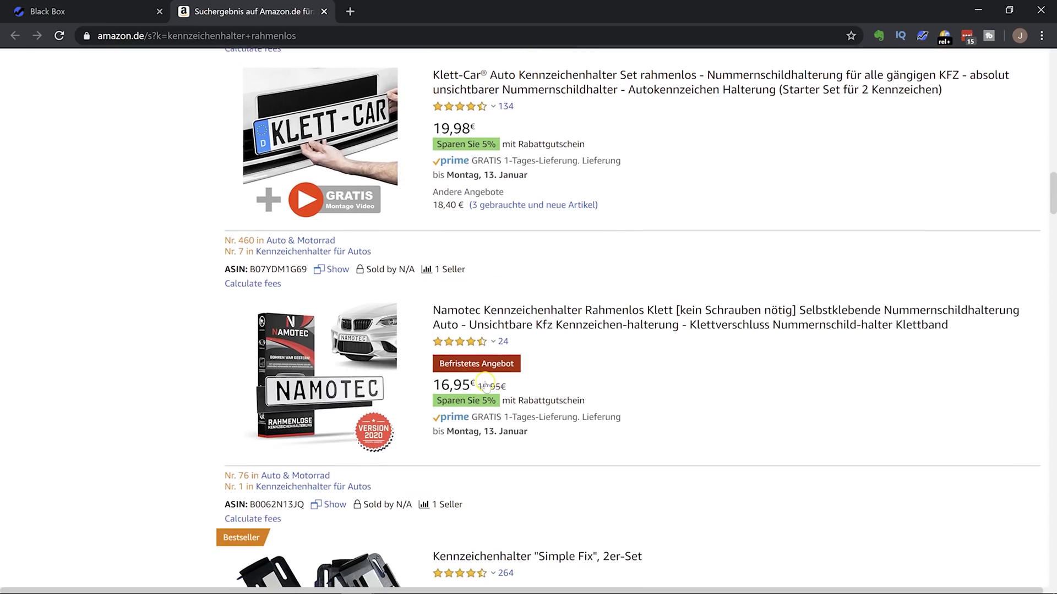
pyautogui.moveTo(518, 353)
pyautogui.scroll(-3, 671, 379)
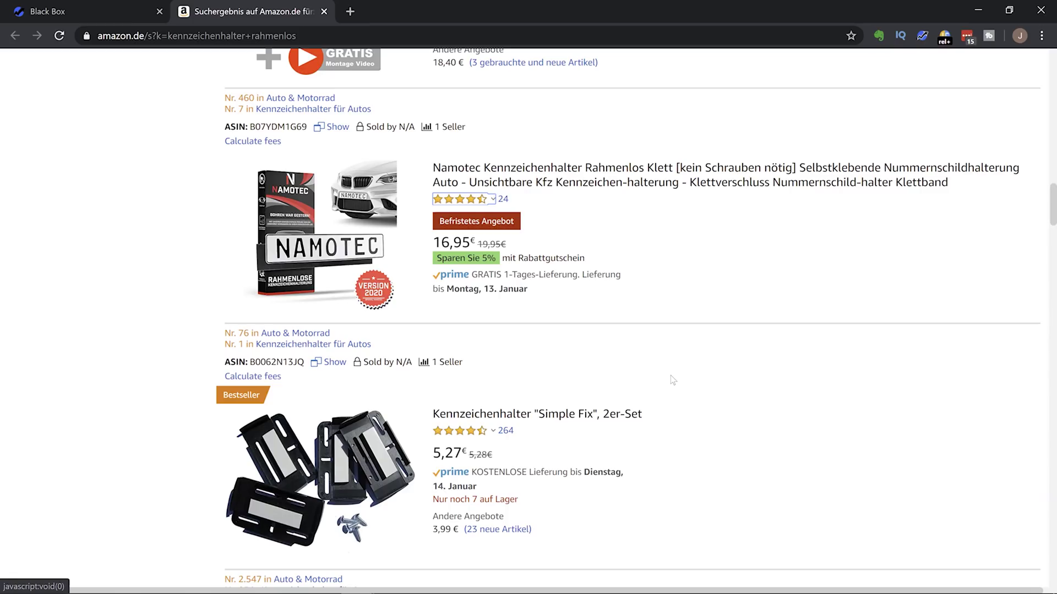
pyautogui.scroll(4, 671, 375)
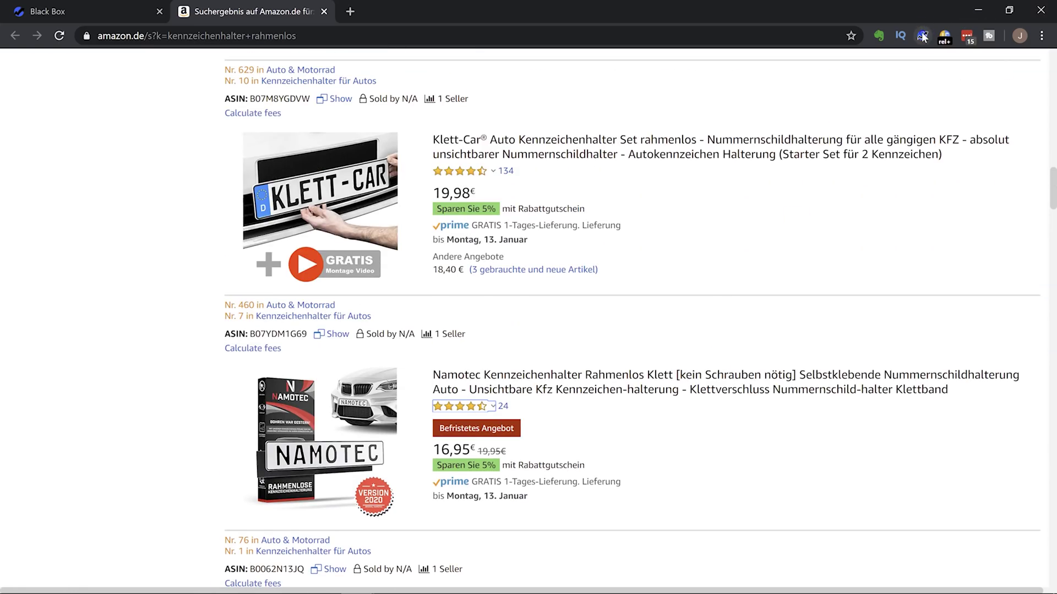
# Step: Run Helium 10 Xray on the Amazon search results and check the ODENO holder set's product preview, price and sales
pyautogui.click(922, 36)
pyautogui.click(756, 105)
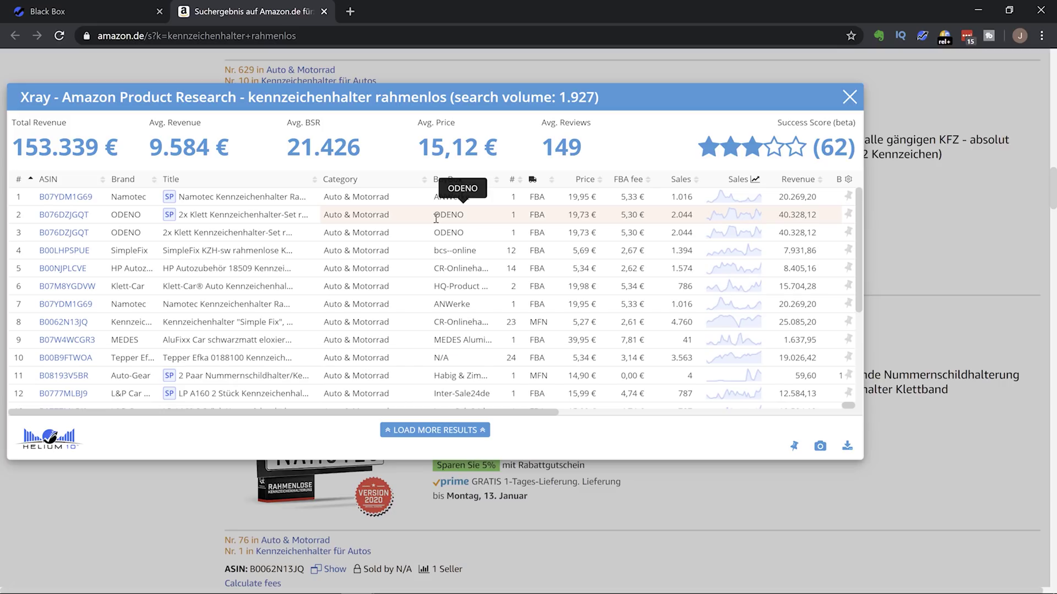
pyautogui.click(588, 234)
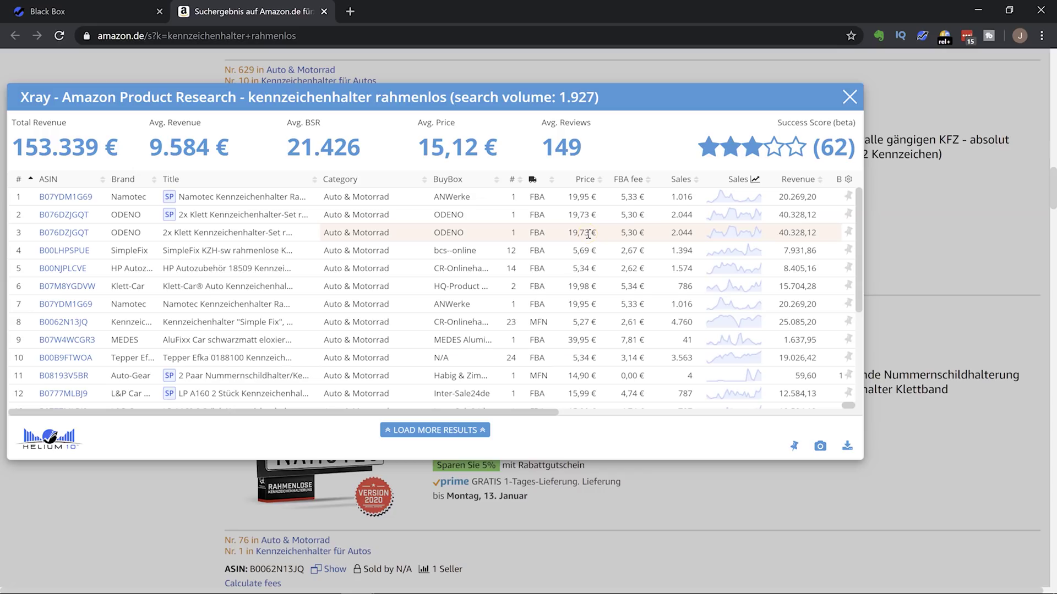
pyautogui.click(64, 235)
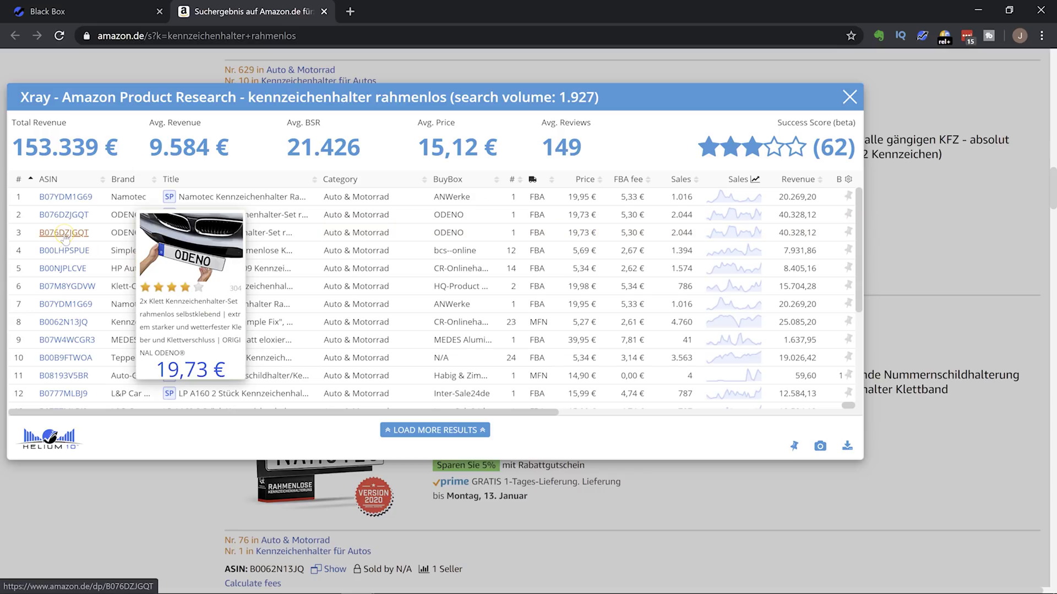
pyautogui.click(604, 233)
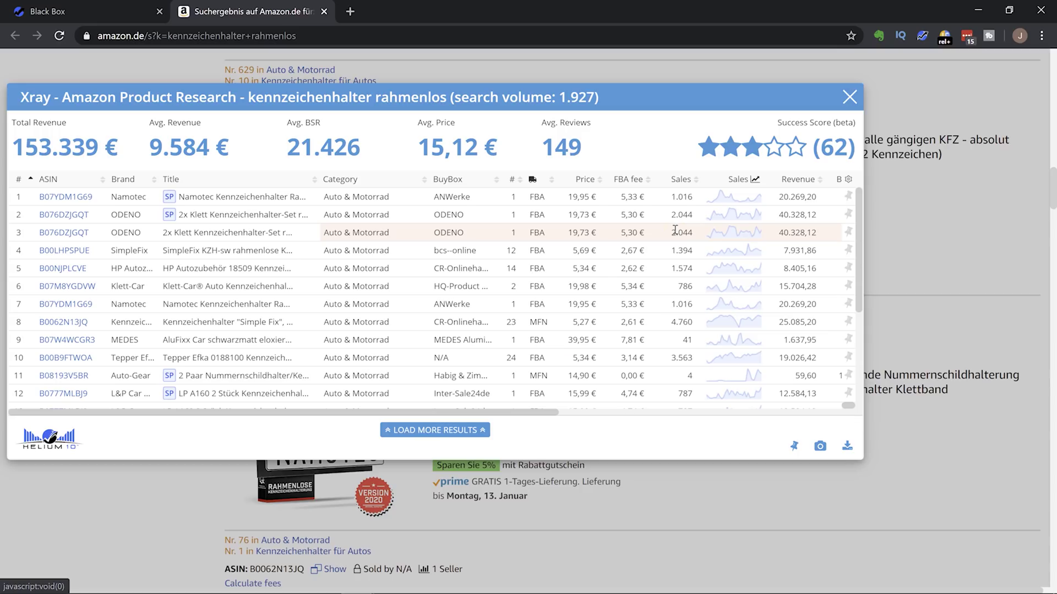
# Step: Compare the prices, sales and revenue of the other products in the Xray list down to its last entry
pyautogui.click(653, 258)
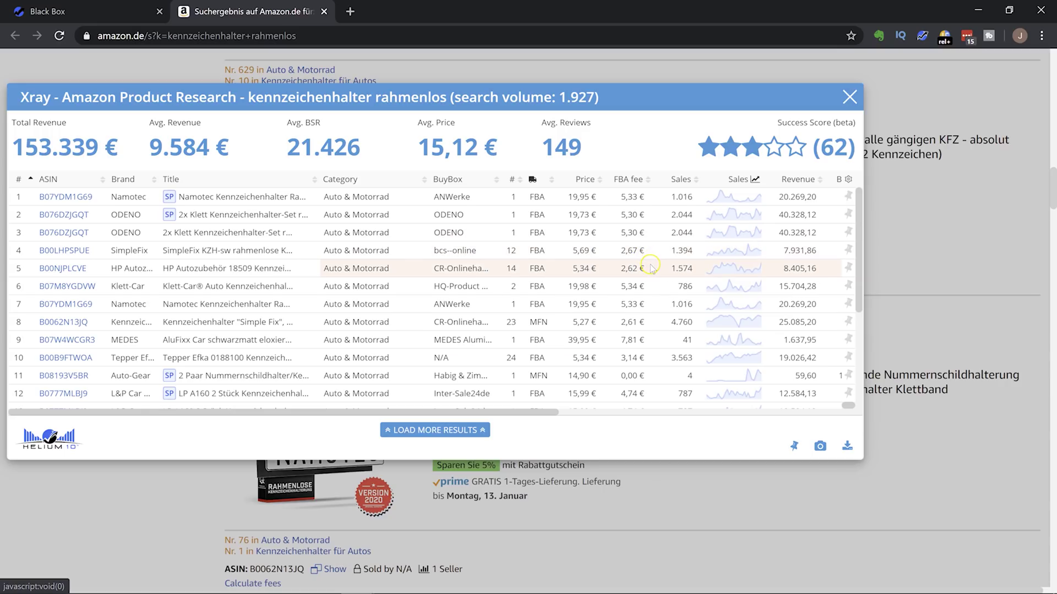
pyautogui.click(651, 278)
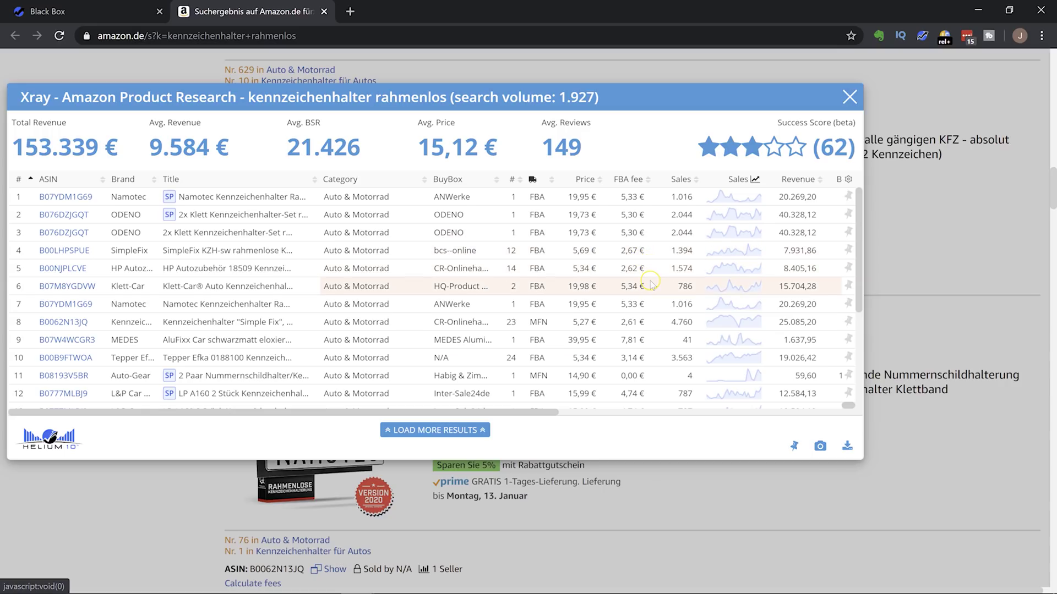
pyautogui.click(649, 316)
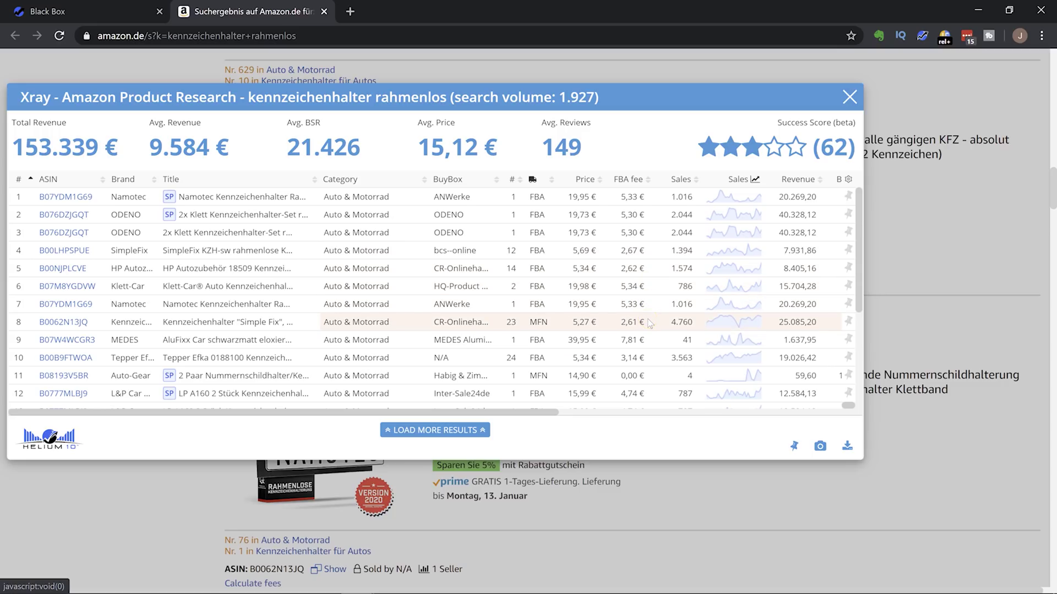
pyautogui.click(646, 338)
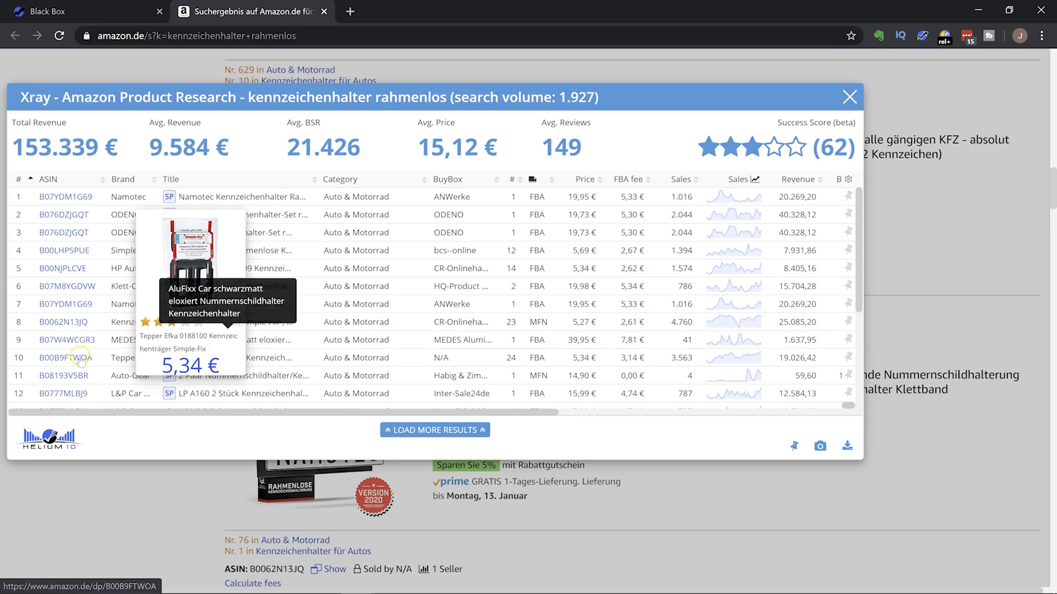
pyautogui.moveTo(59, 341)
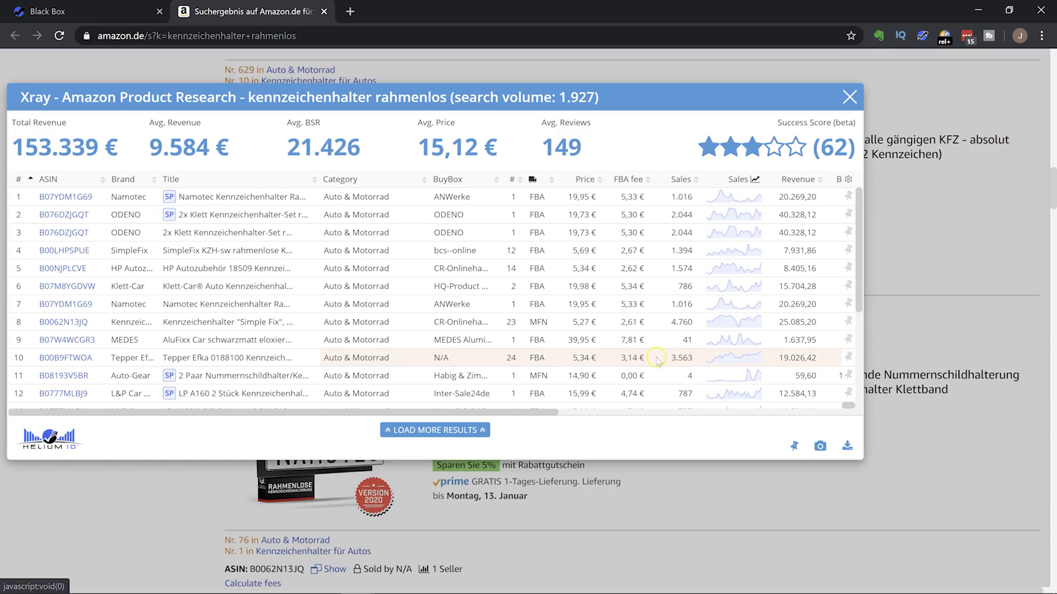
pyautogui.scroll(-2, 656, 358)
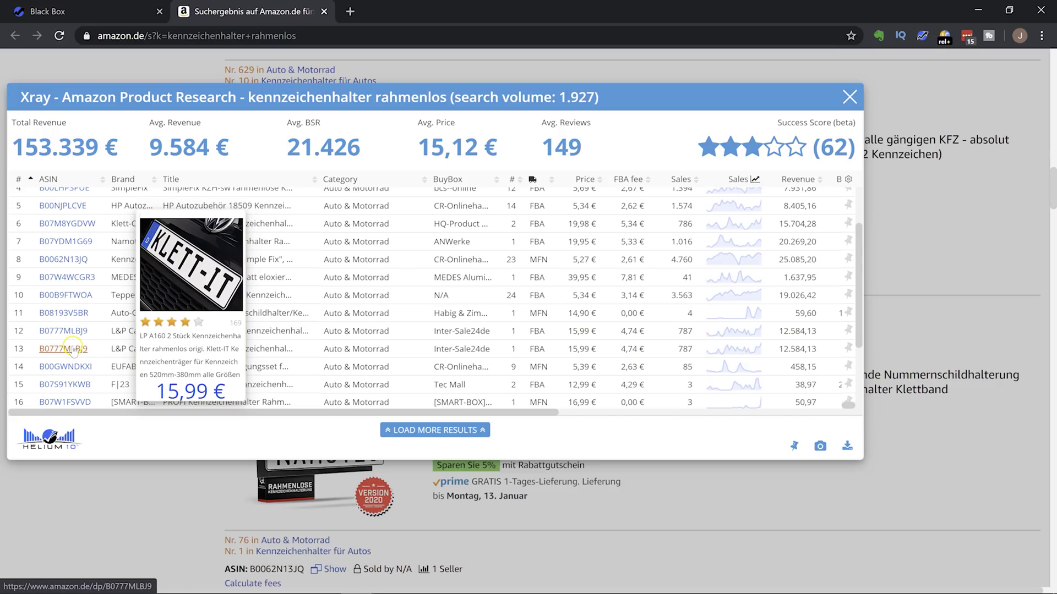
pyautogui.scroll(-3, 494, 365)
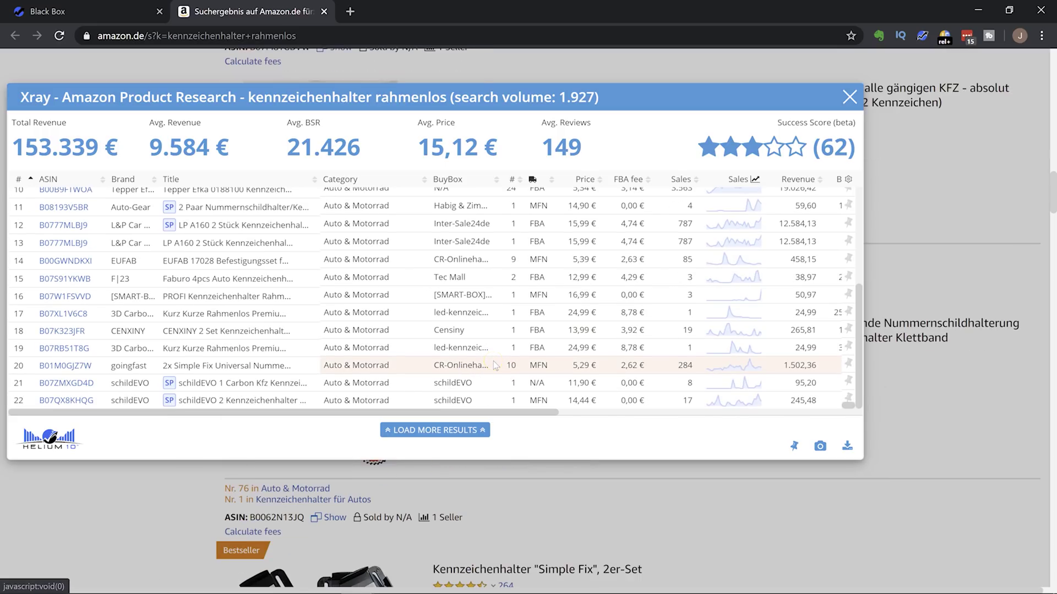
# Step: Compare the best-seller ranks, ratings and review counts of the frameless licence plate holders in the Xray list
pyautogui.scroll(5, 558, 288)
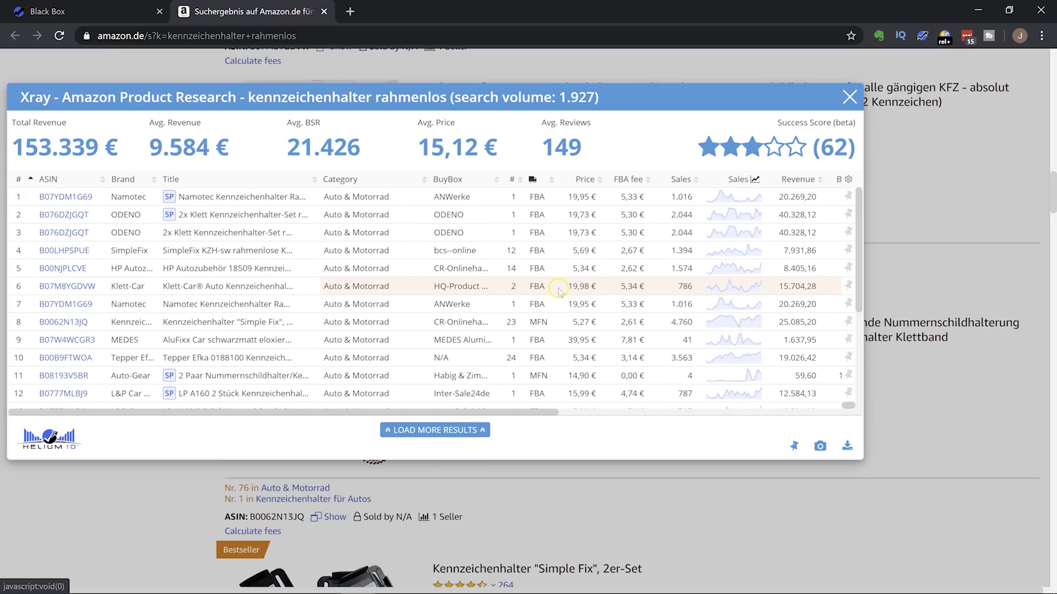
pyautogui.scroll(-1, 558, 288)
pyautogui.scroll(1, 559, 289)
pyautogui.hscroll(5, 721, 264)
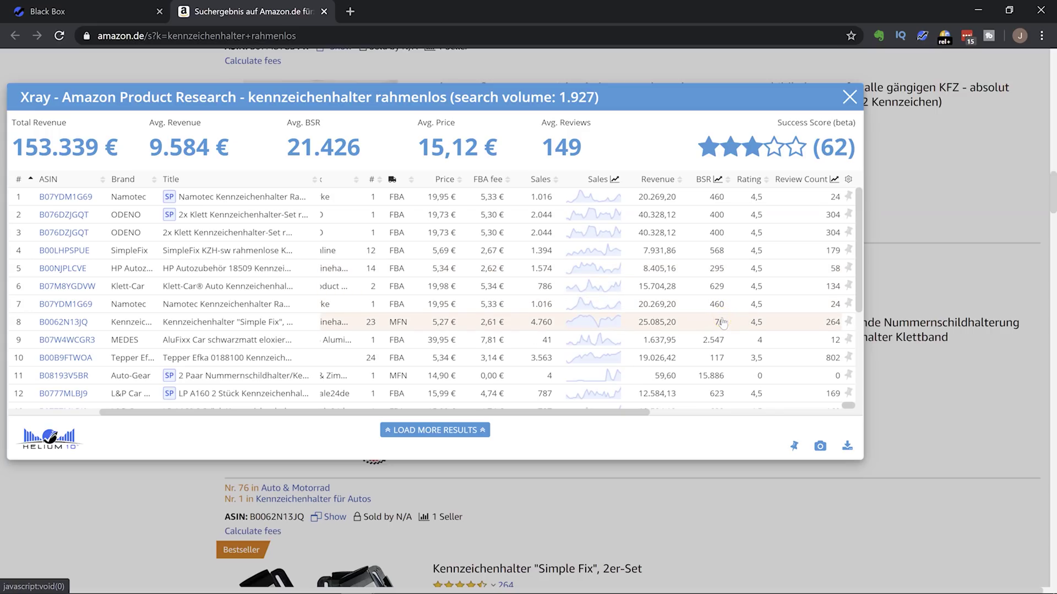
pyautogui.hscroll(2, 722, 323)
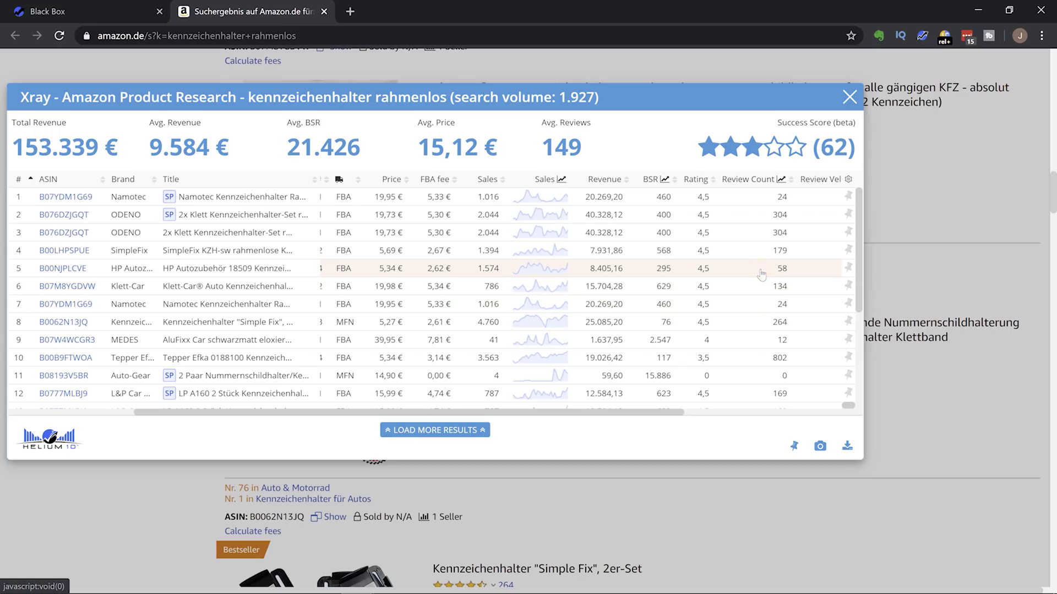
pyautogui.hscroll(-5, 762, 274)
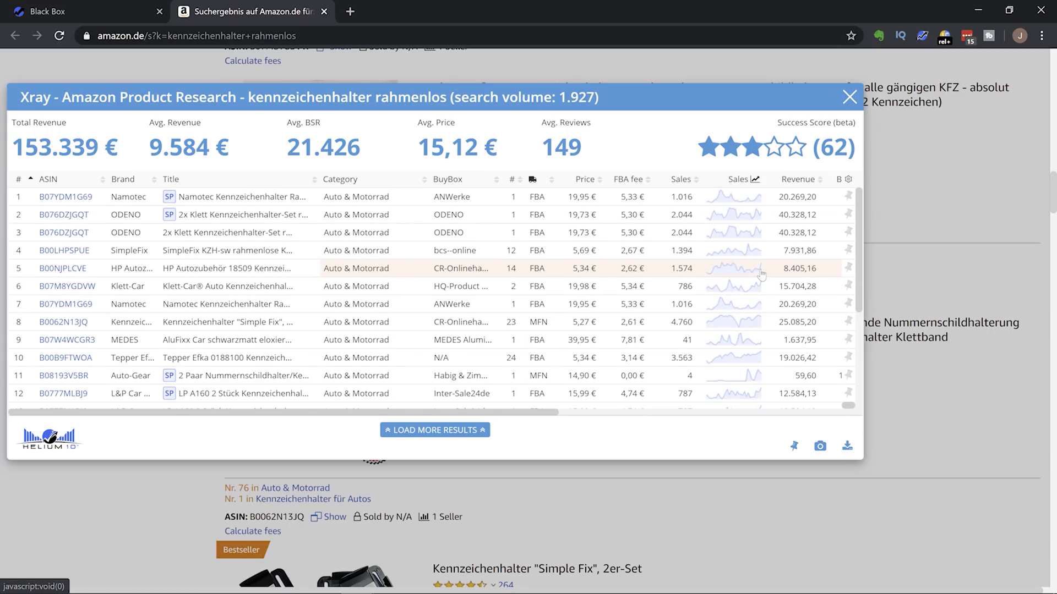
# Step: Check the review velocity of the licence plate holders down to the last Xray entry and close the Xray results
pyautogui.scroll(4, 761, 274)
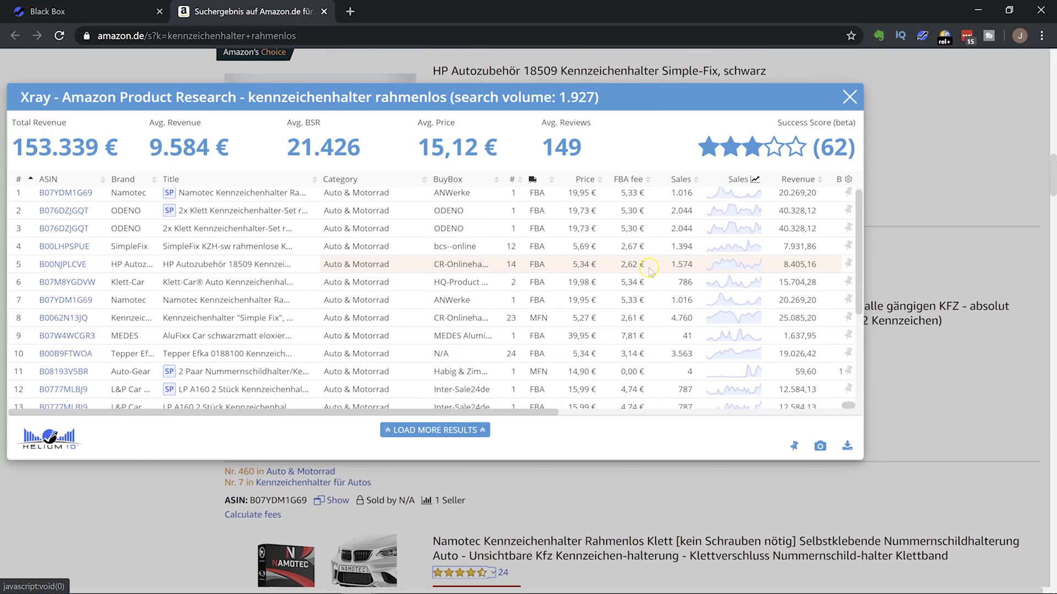
pyautogui.hscroll(8, 648, 270)
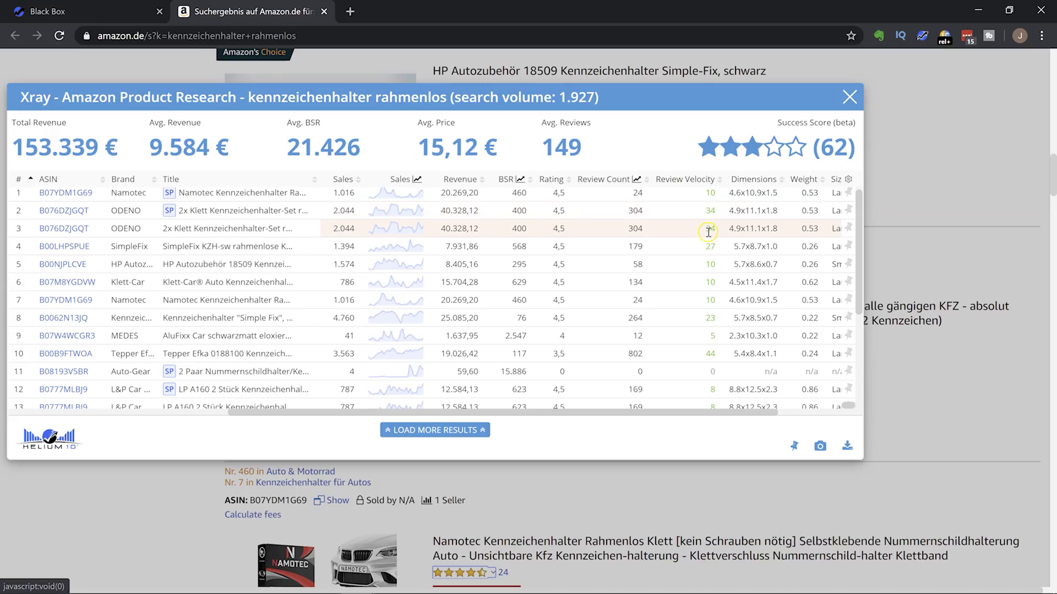
pyautogui.scroll(-3, 701, 362)
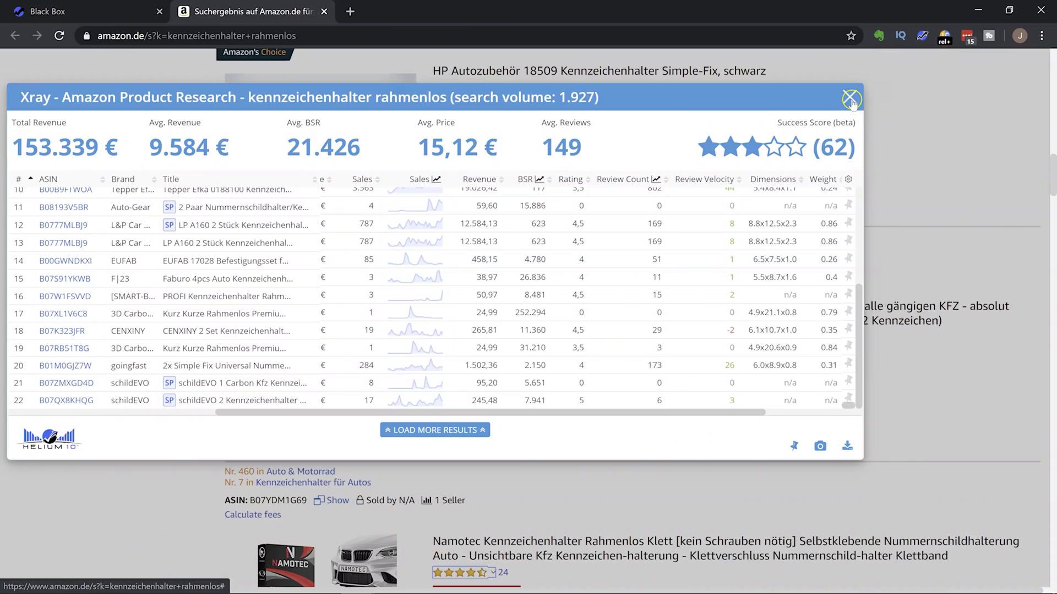
pyautogui.click(851, 100)
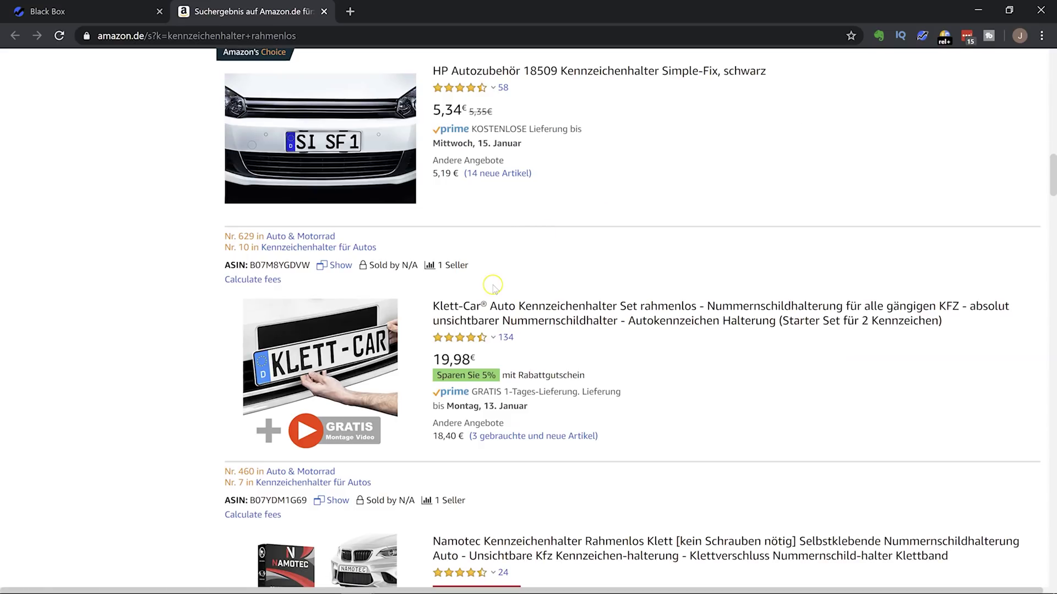
# Step: Return to the Black Box phrase list and view the Amazon search results for the phrase "marderschreck dachboden"
pyautogui.click(94, 11)
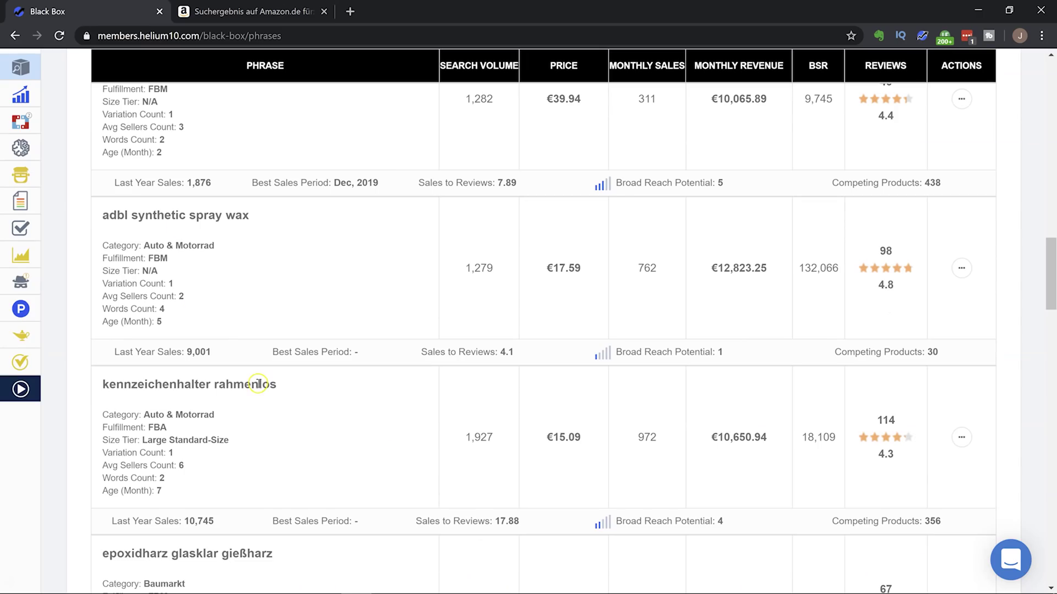
pyautogui.scroll(1, 255, 384)
pyautogui.scroll(-12, 255, 383)
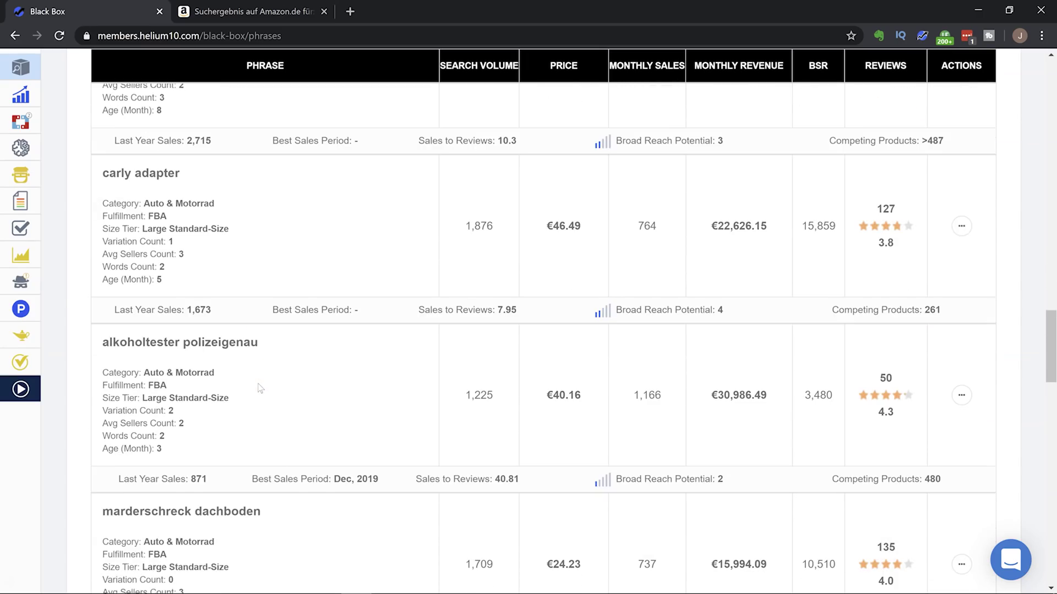
pyautogui.scroll(-6, 260, 389)
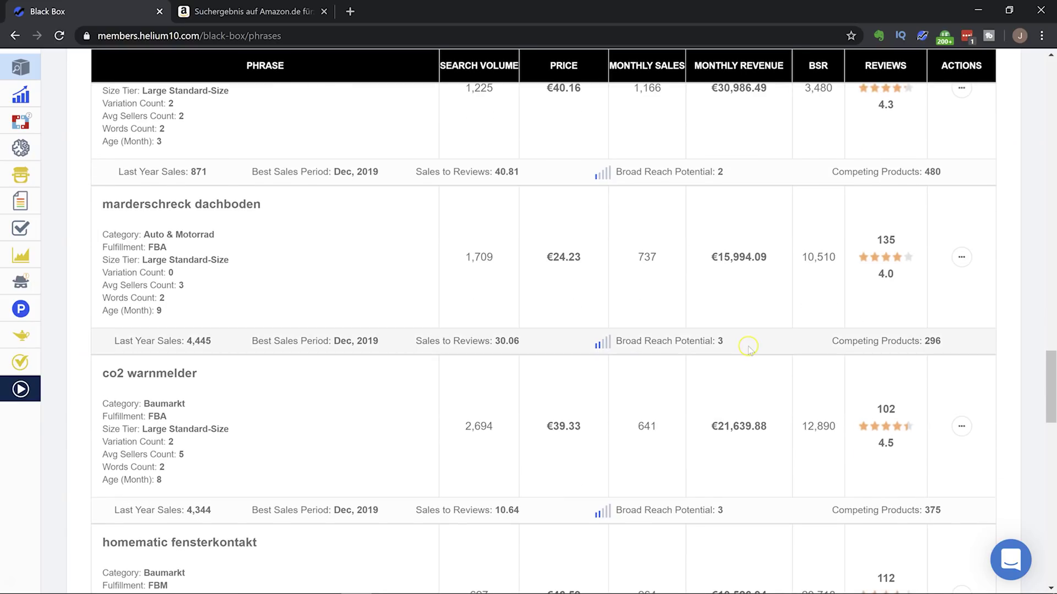
pyautogui.click(964, 258)
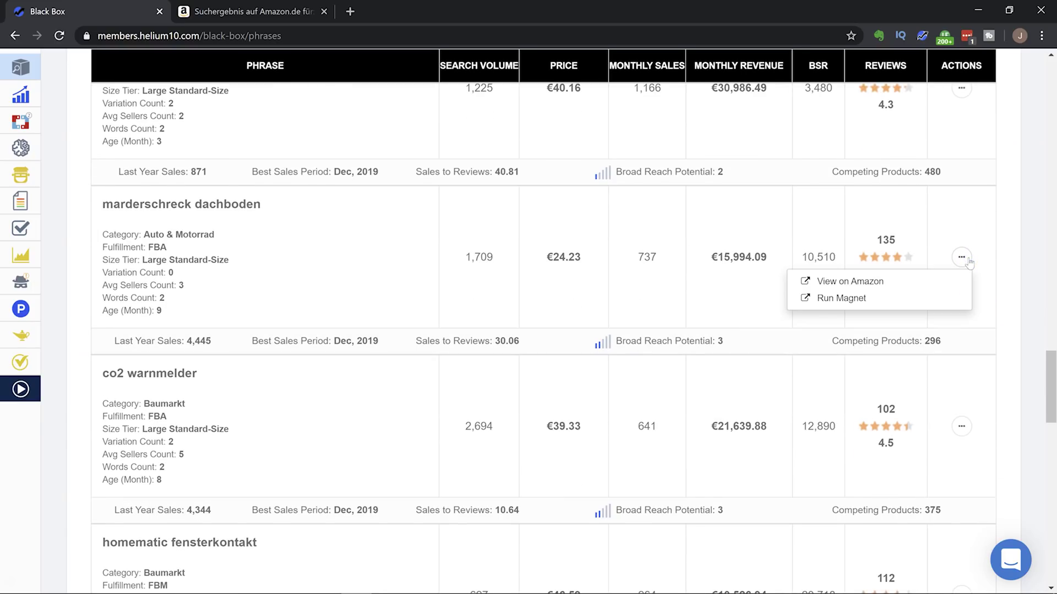
pyautogui.scroll(8, 512, 344)
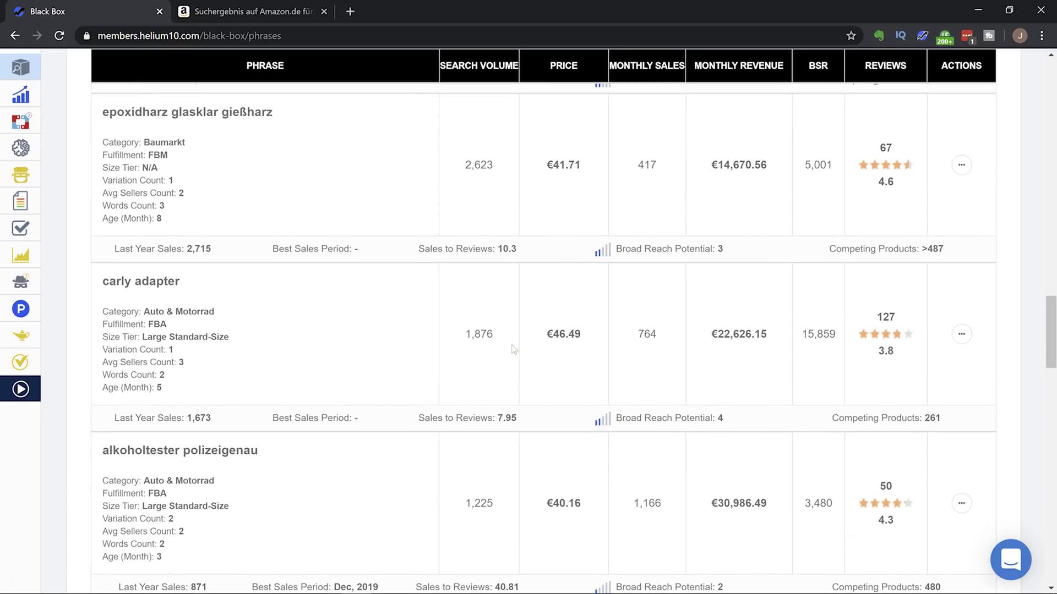
pyautogui.scroll(3, 513, 349)
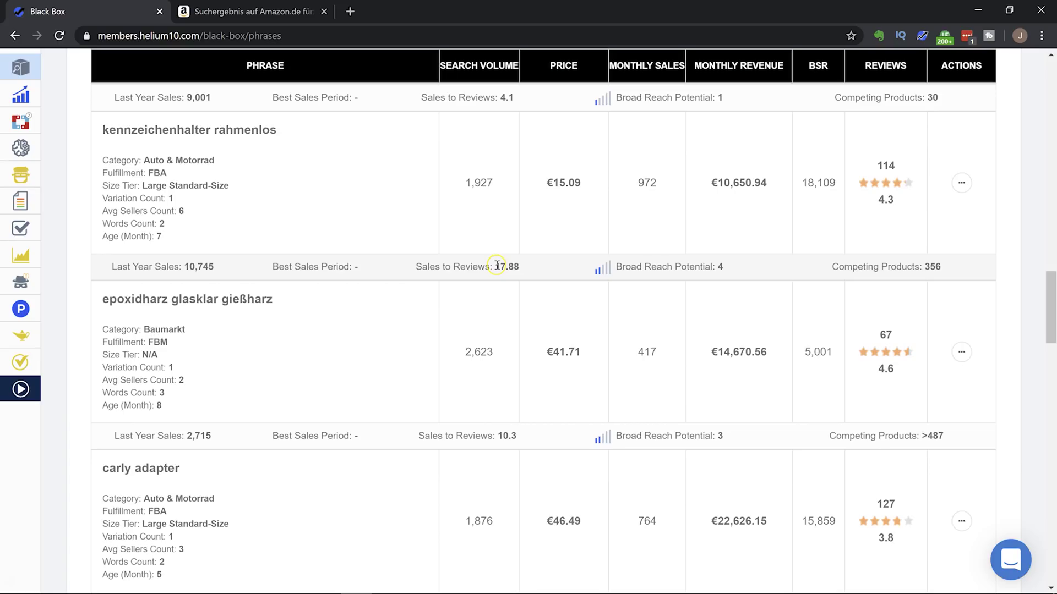
pyautogui.scroll(-7, 497, 266)
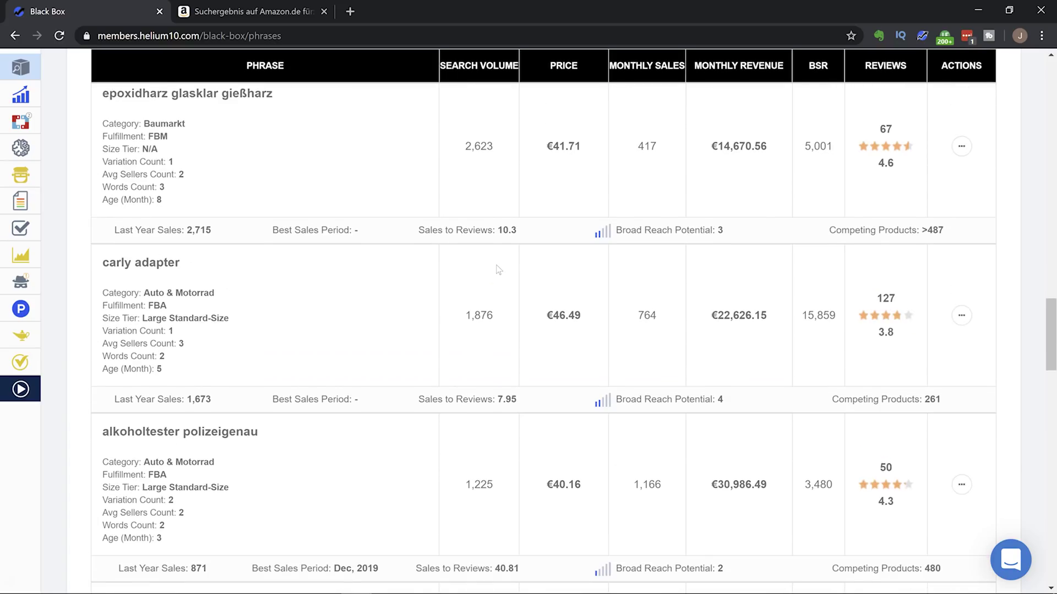
pyautogui.scroll(-2, 498, 270)
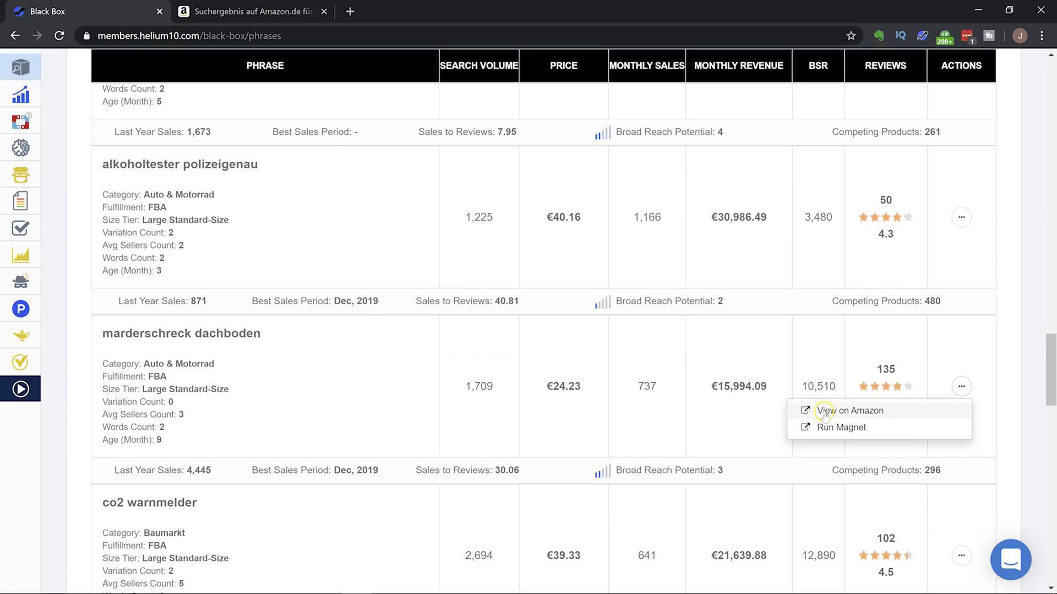
pyautogui.click(860, 416)
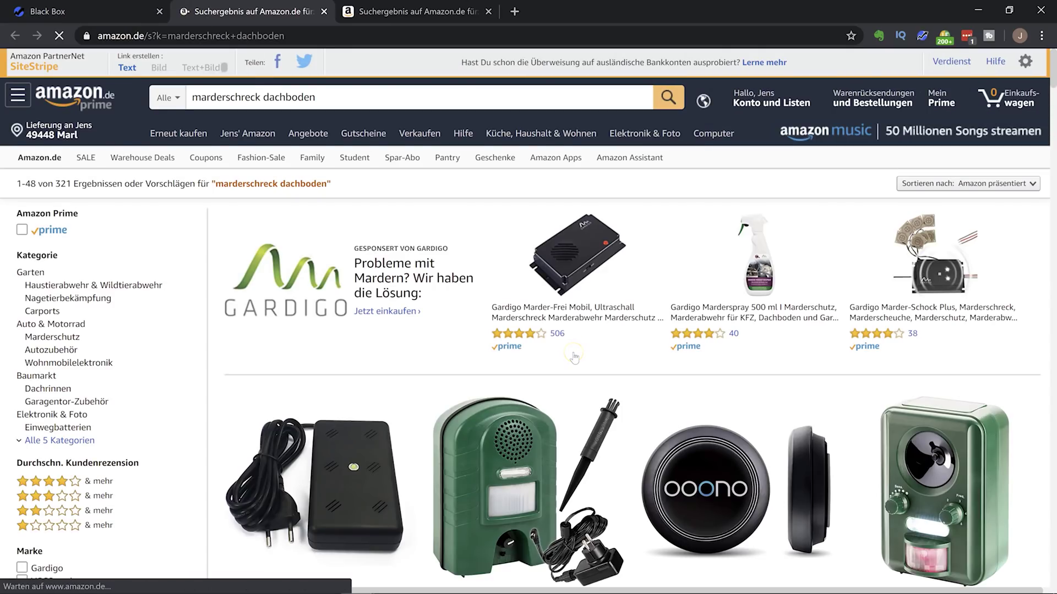
# Step: Examine the Amazon results for marten repellents, comparing prices, review counts and bestseller ranks of the listings
pyautogui.scroll(-10, 574, 357)
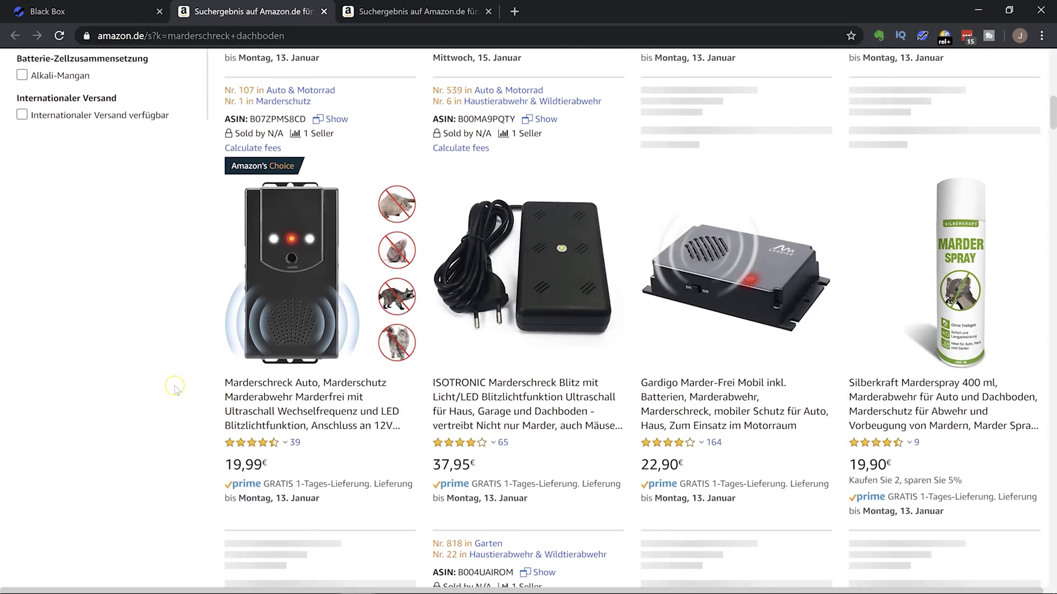
pyautogui.scroll(-3, 174, 386)
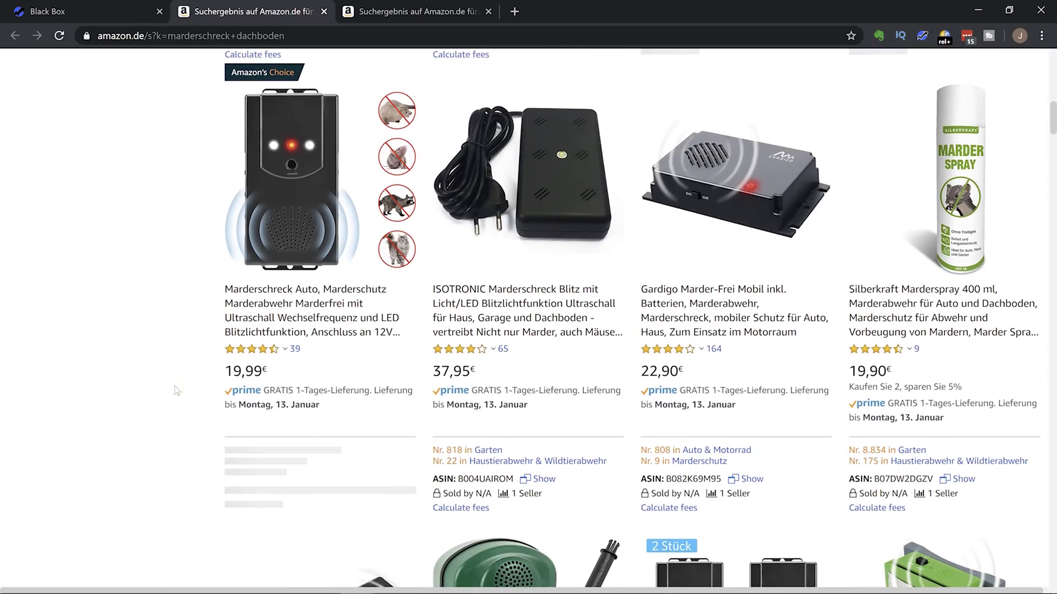
pyautogui.scroll(-5, 174, 386)
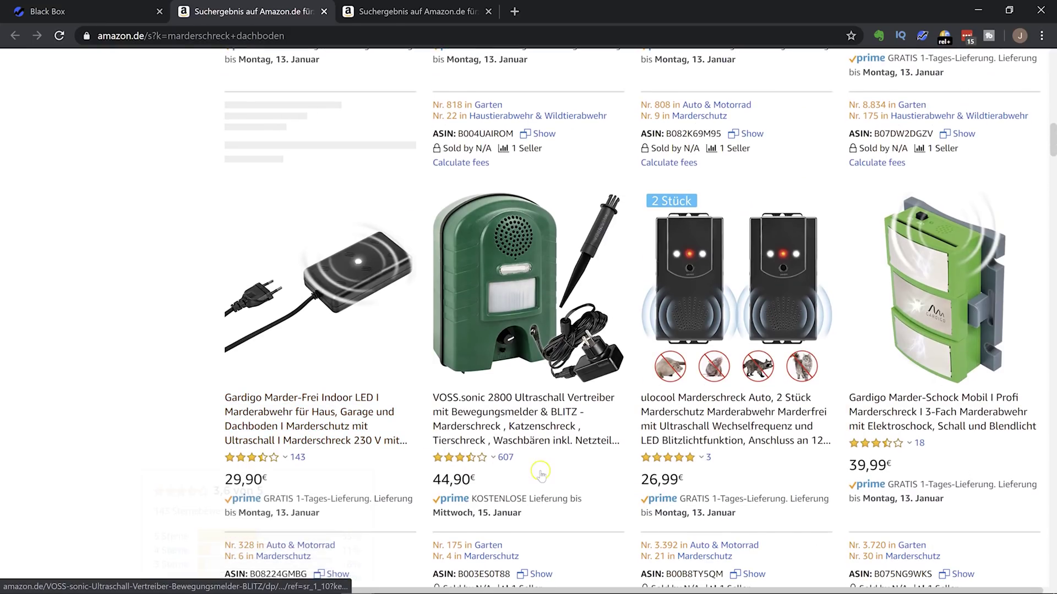
pyautogui.scroll(4, 550, 467)
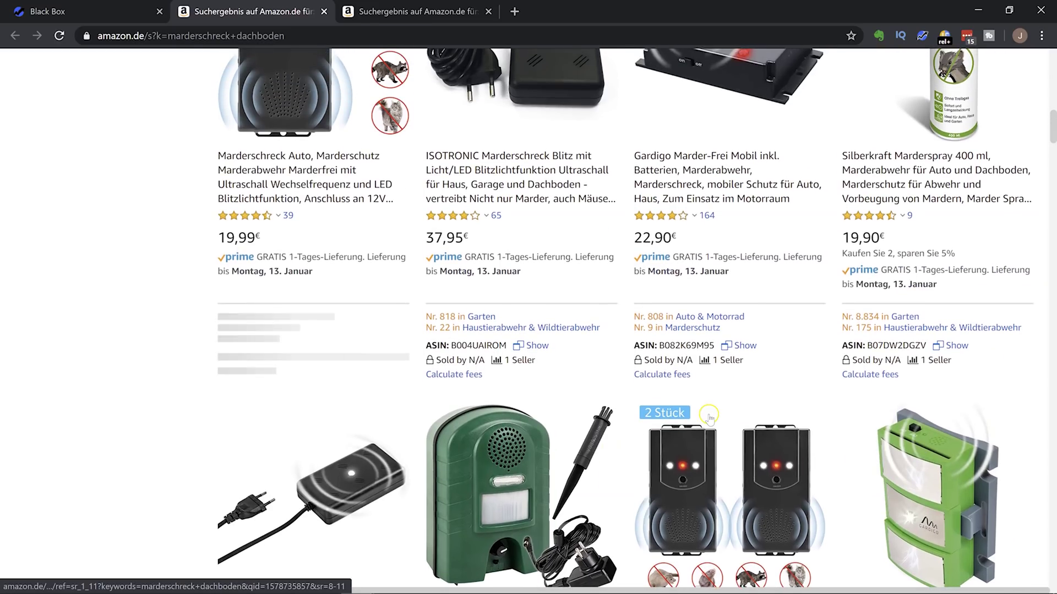
pyautogui.scroll(3, 709, 417)
pyautogui.moveTo(253, 384)
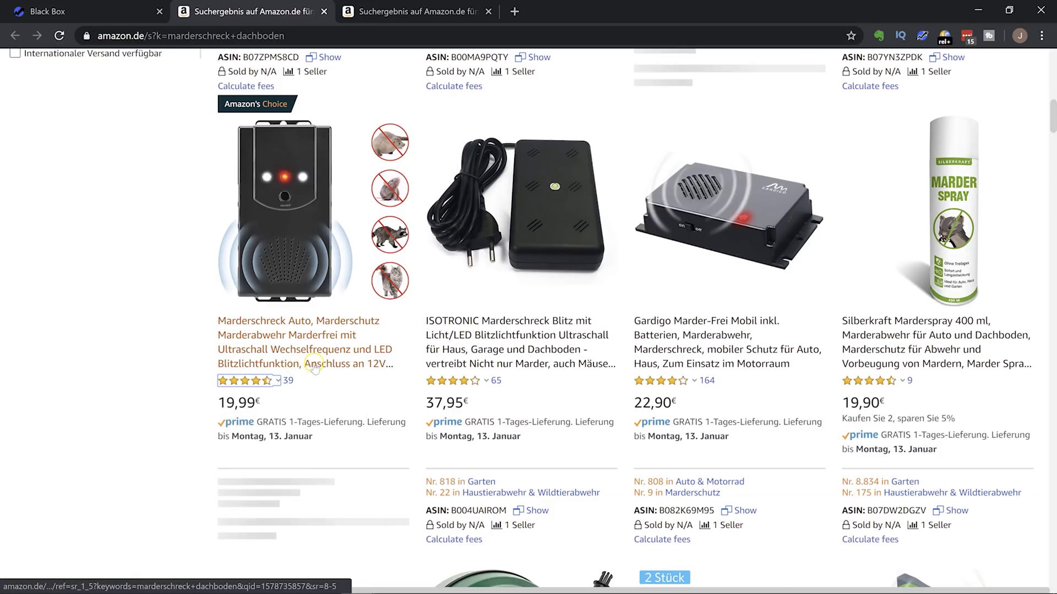
pyautogui.scroll(5, 315, 369)
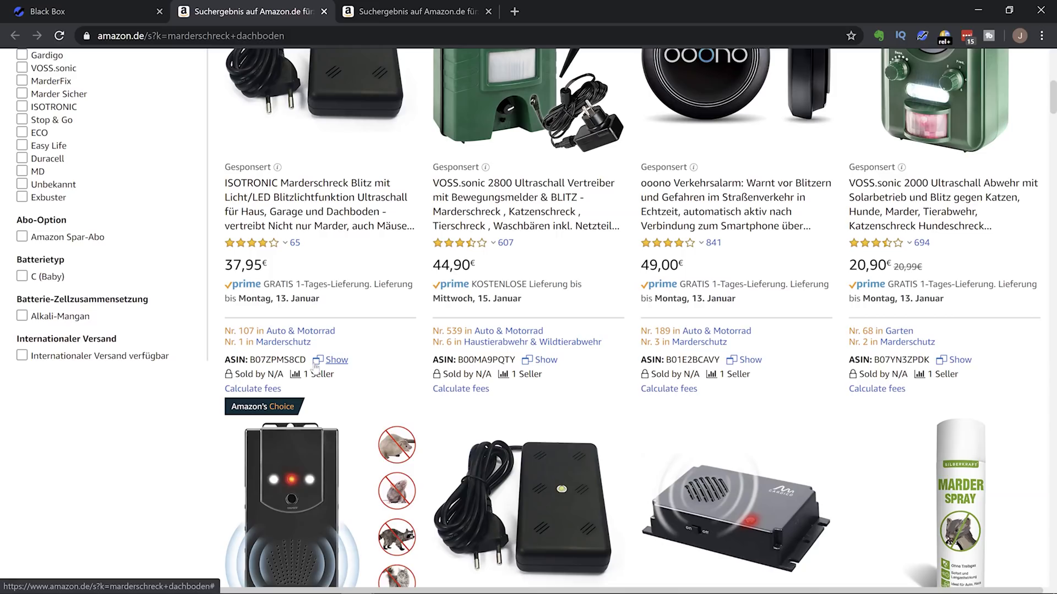
pyautogui.click(499, 390)
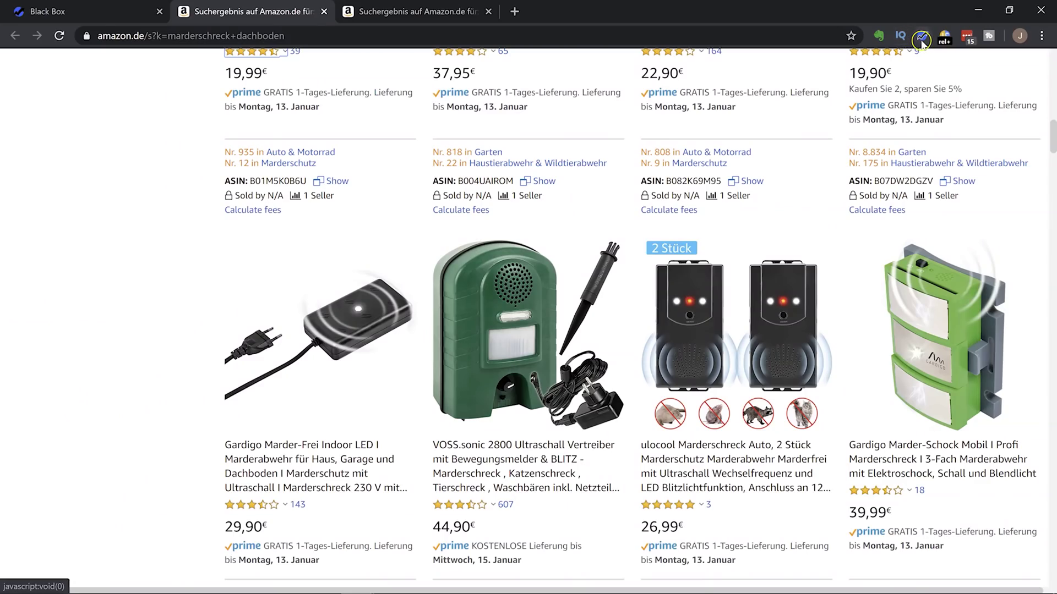
# Step: Run Helium 10 Xray on the marten repellent results and check the product previews of the ulocool and ISOTRONIC devices
pyautogui.click(921, 39)
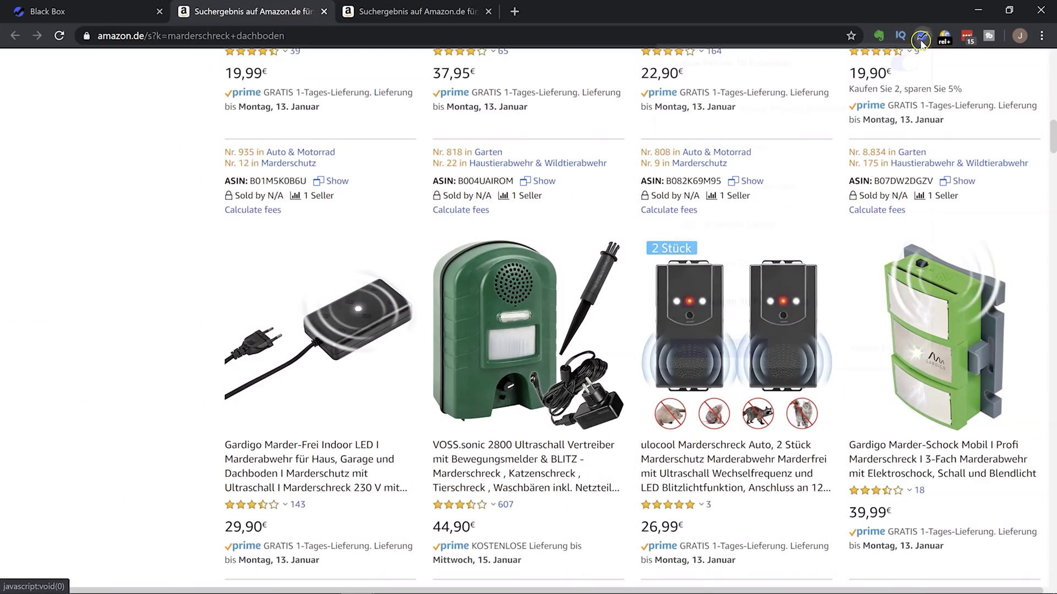
pyautogui.click(787, 176)
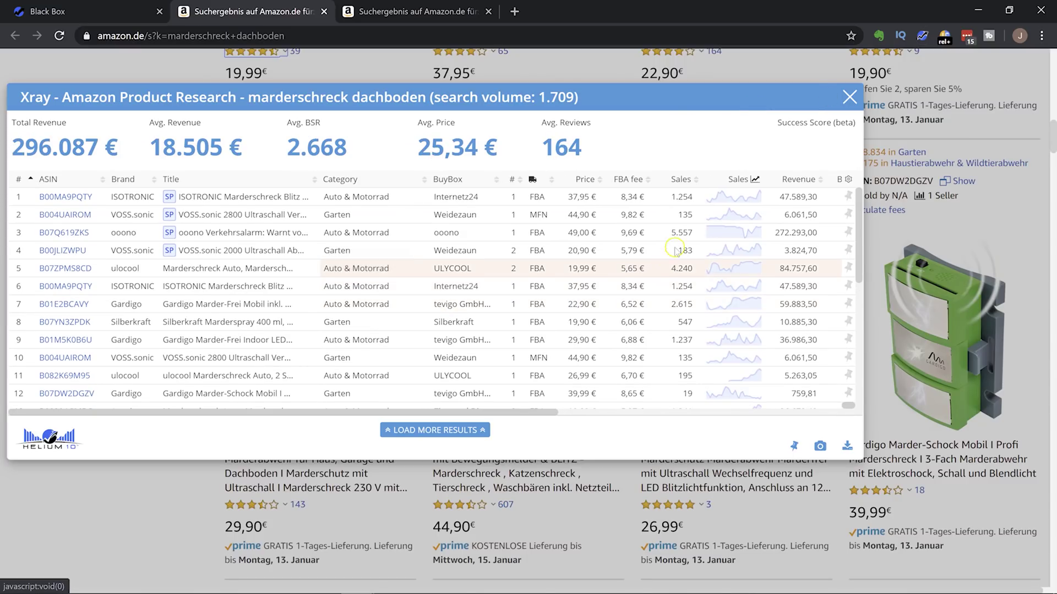
pyautogui.moveTo(55, 255)
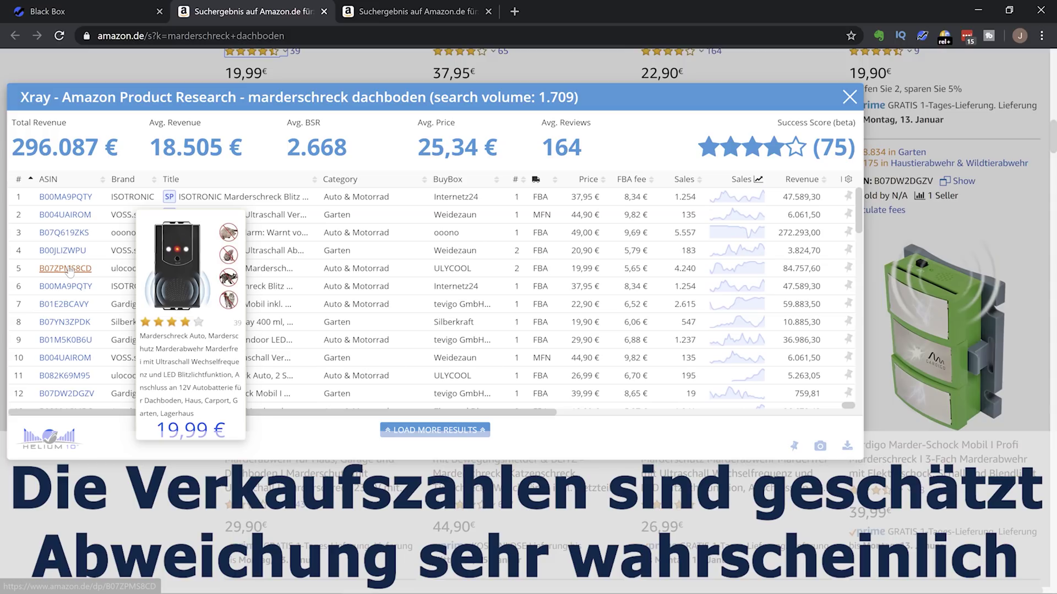
pyautogui.click(75, 286)
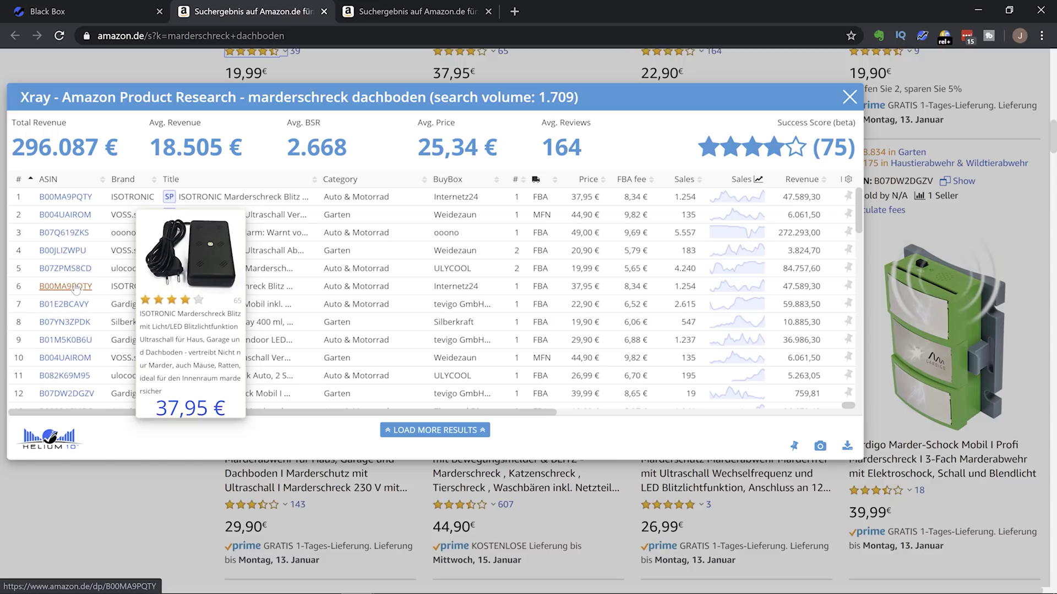
# Step: Compare the prices, sales and revenue of the remaining marten repellents in the Xray list and return to its first entry
pyautogui.scroll(-3, 282, 328)
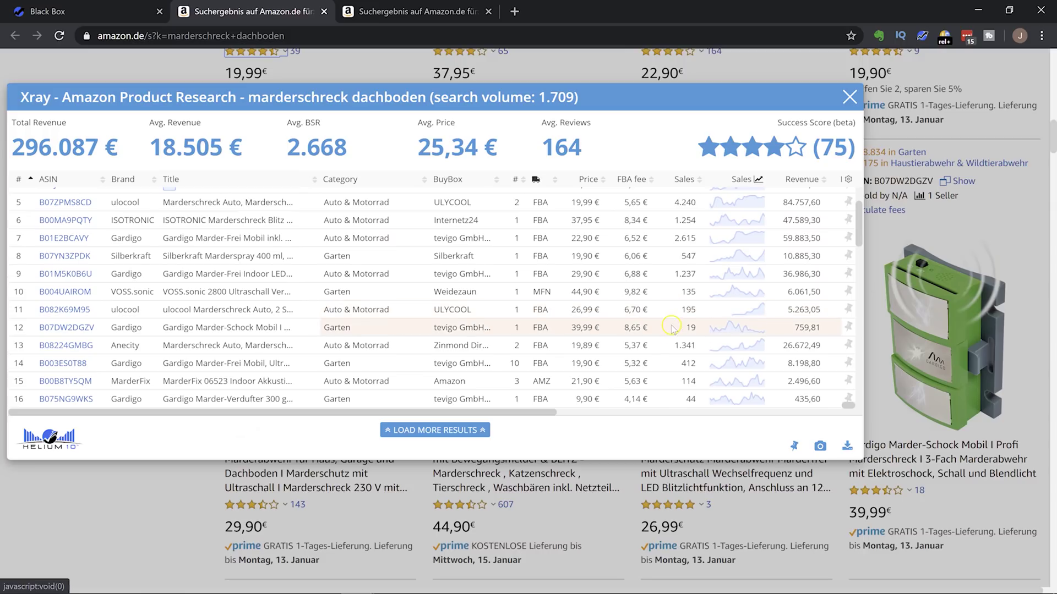
pyautogui.scroll(-3, 672, 351)
pyautogui.scroll(-1, 672, 351)
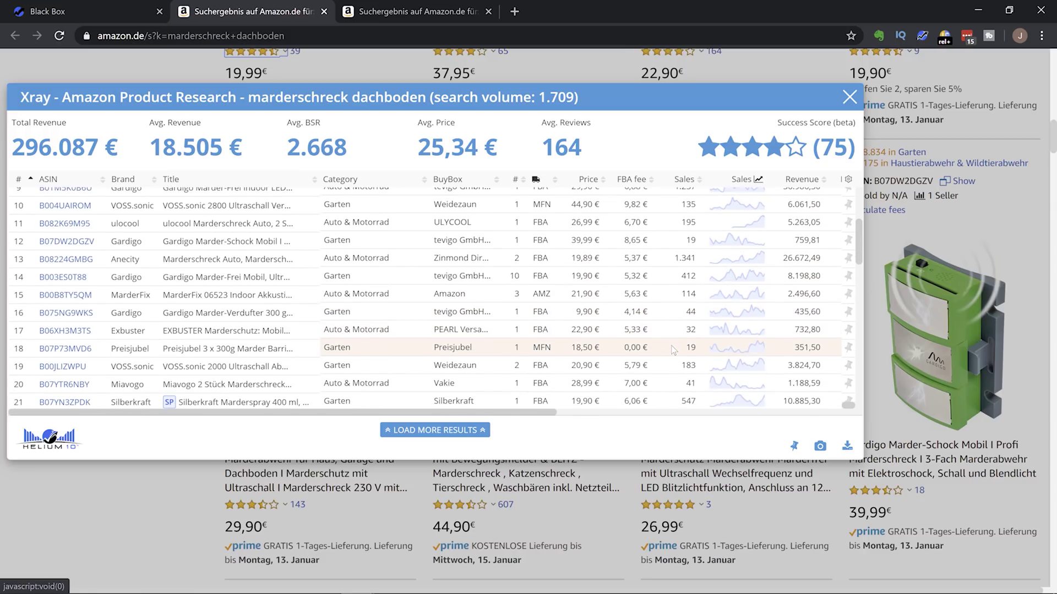
pyautogui.scroll(2, 675, 339)
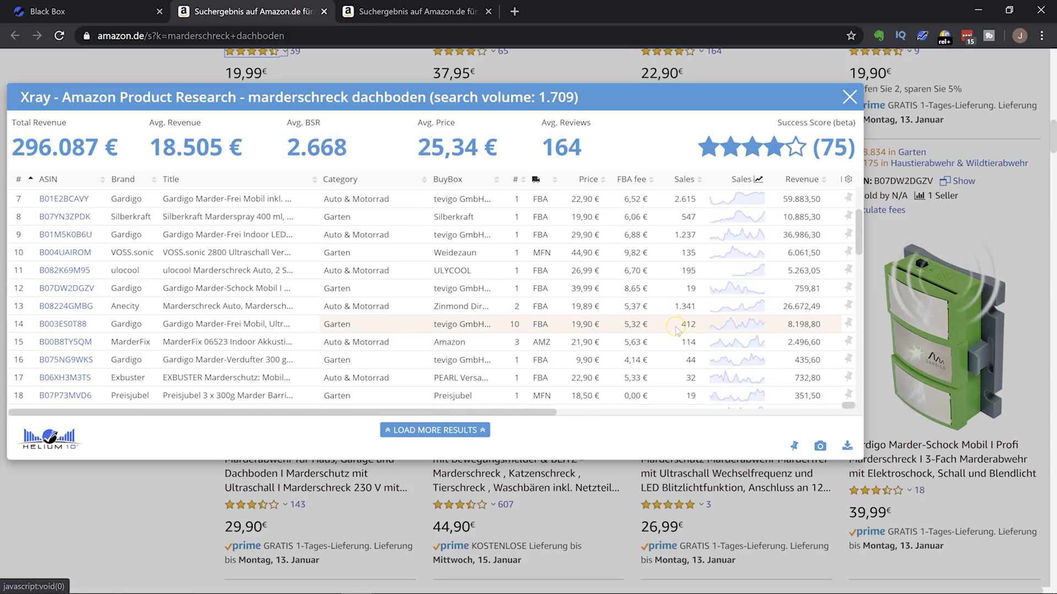
pyautogui.scroll(4, 676, 330)
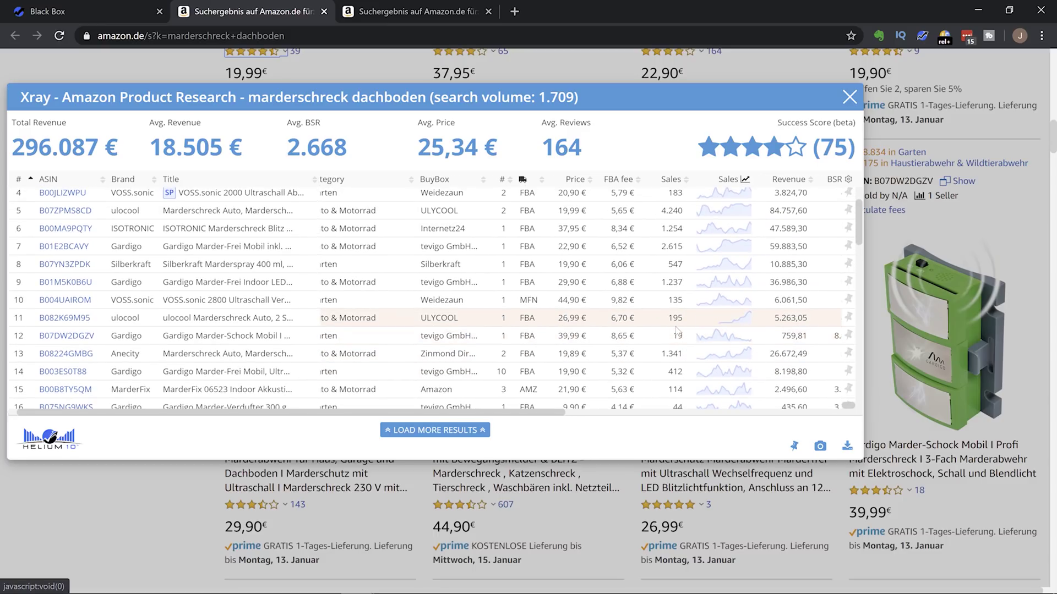
pyautogui.scroll(1, 677, 331)
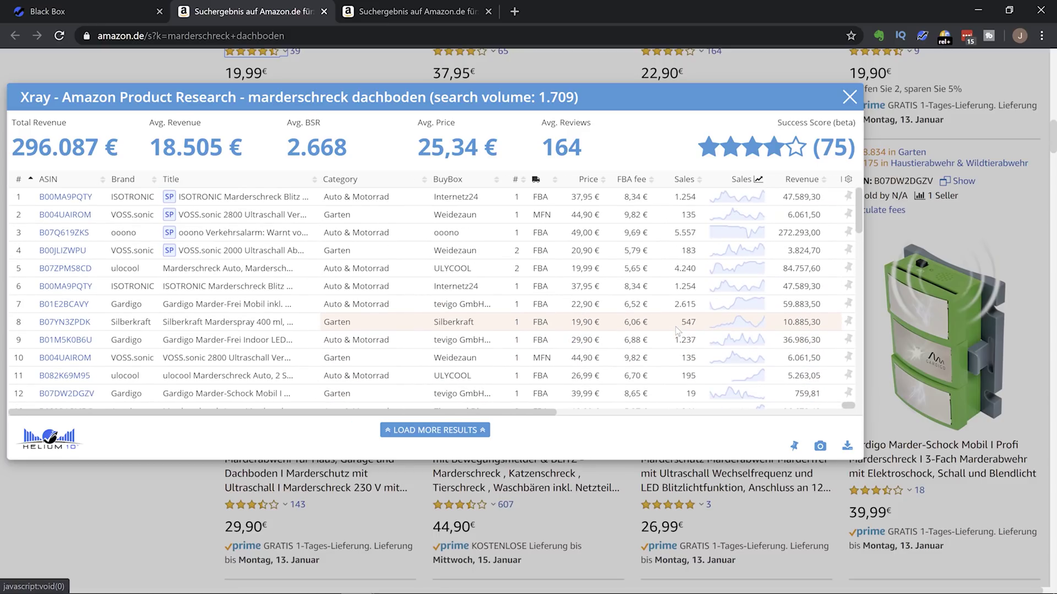